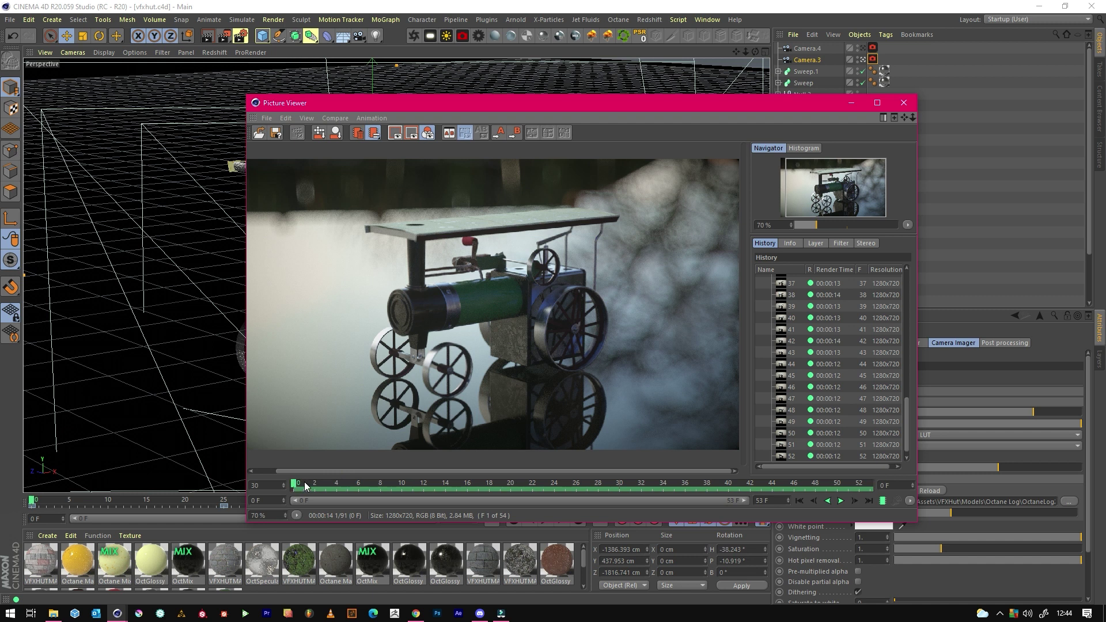
# Play back the rendered 54-frame steam tractor sequence in the Picture Viewer.
pyautogui.click(840, 500)
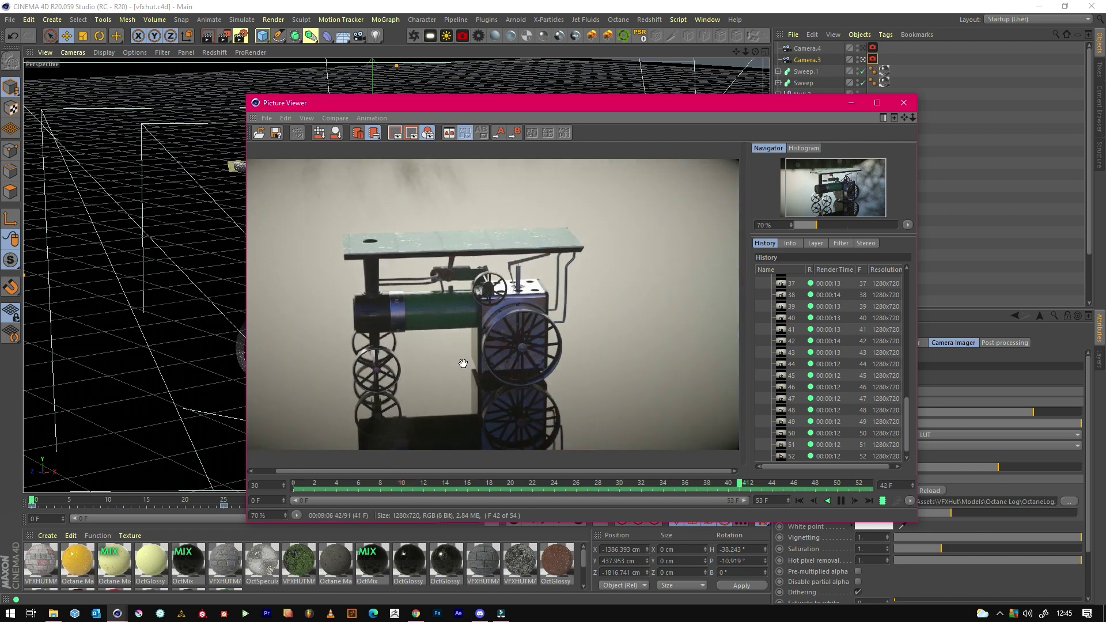
# Restart the Octane live render in Wire mode to see the grey wireframe, then close it.
pyautogui.click(852, 104)
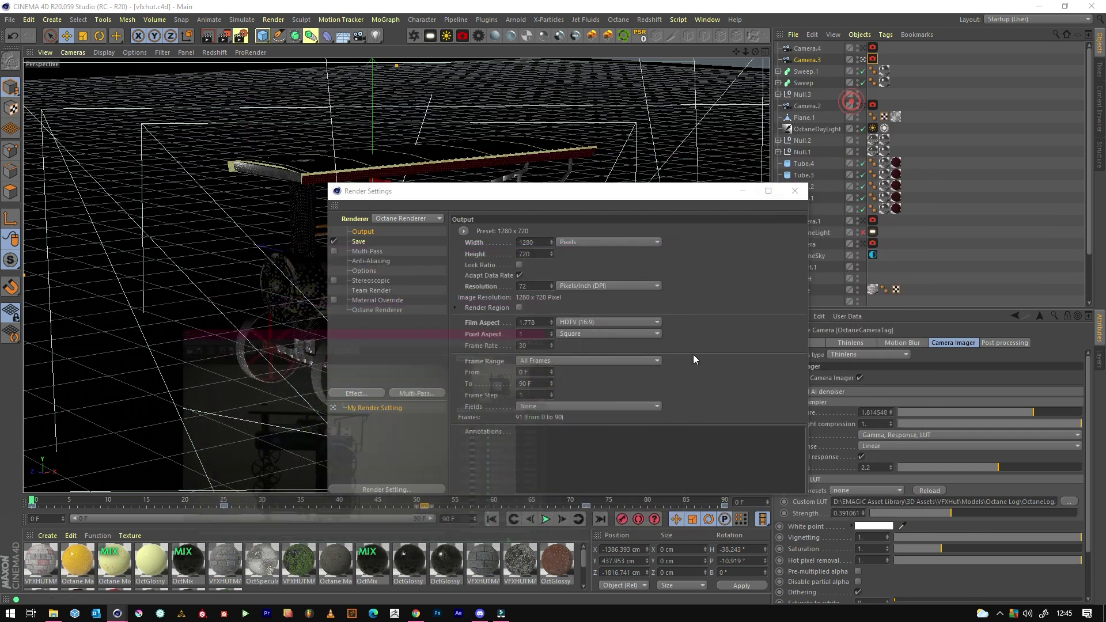
pyautogui.moveTo(472, 192); pyautogui.dragTo(1105, 205)
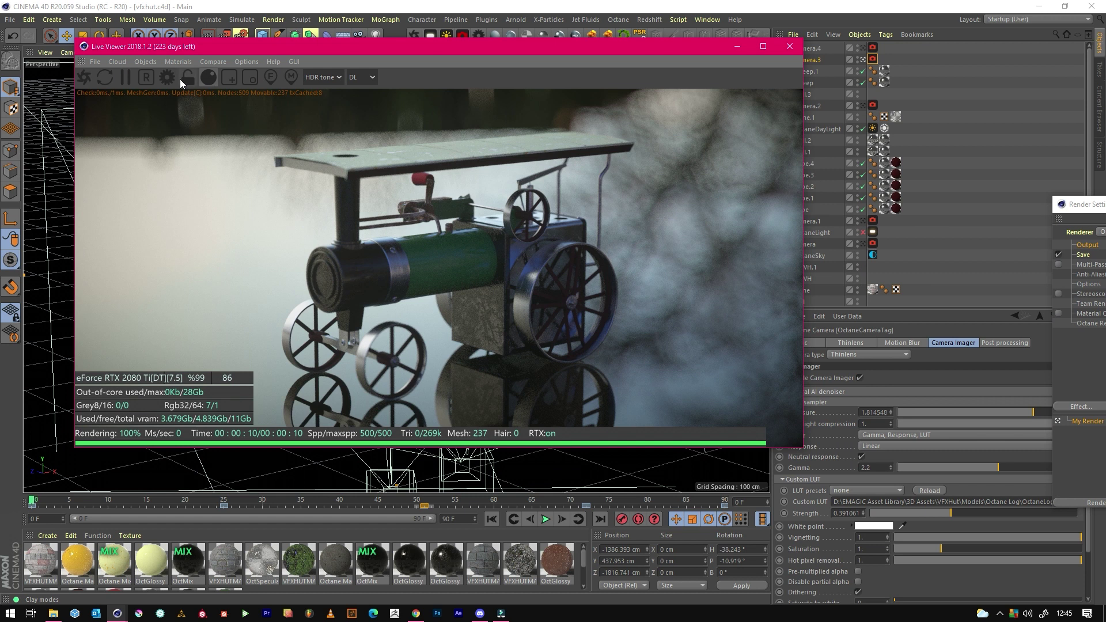
pyautogui.click(361, 77)
pyautogui.click(361, 199)
pyautogui.click(104, 80)
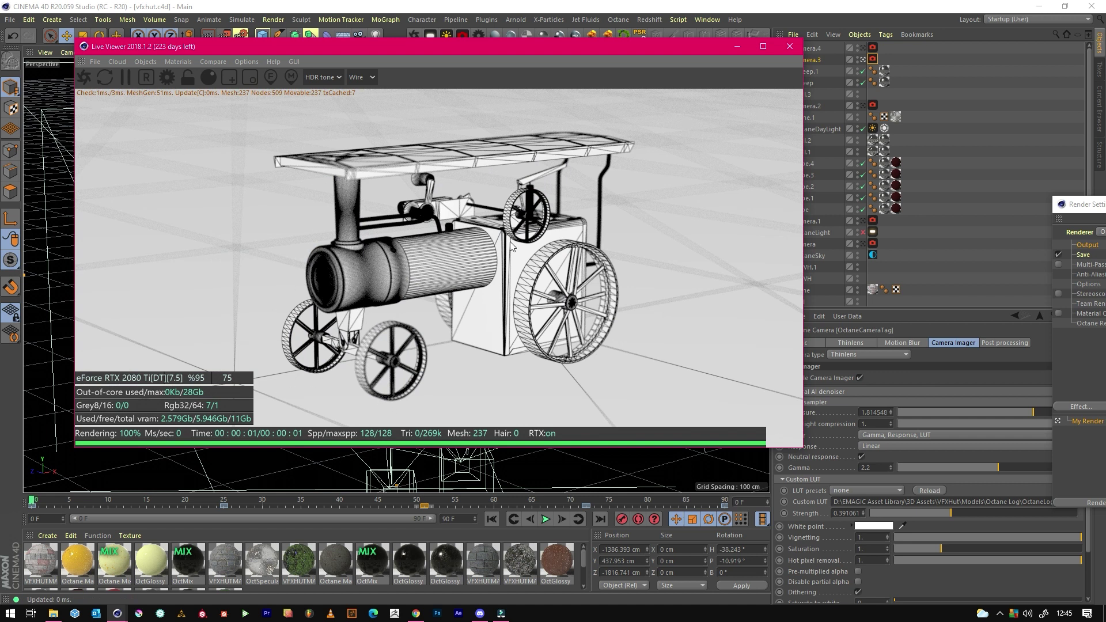
pyautogui.click(787, 48)
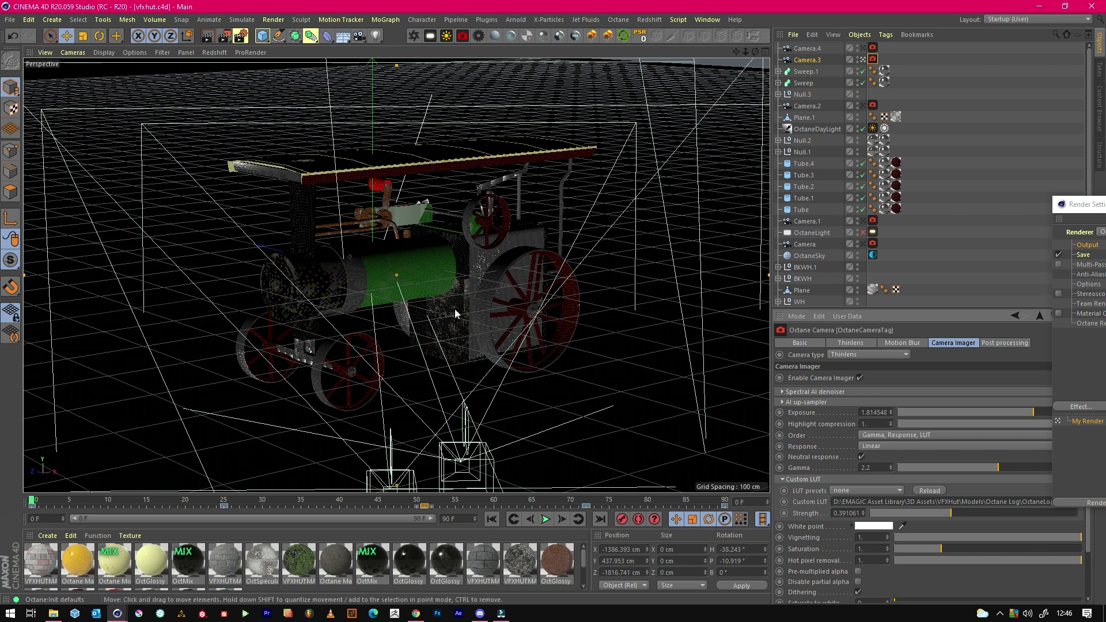
# Turn editor and render visibility off for Plane.1 and Plane, then deselect everything.
pyautogui.click(667, 396)
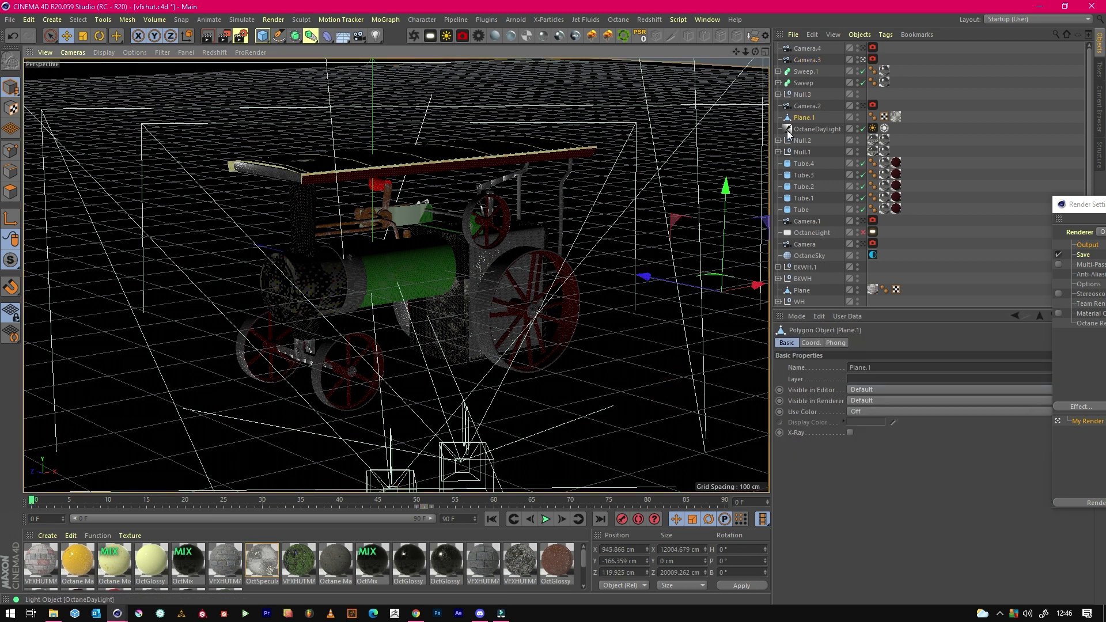
pyautogui.doubleClick(858, 119)
pyautogui.doubleClick(858, 115)
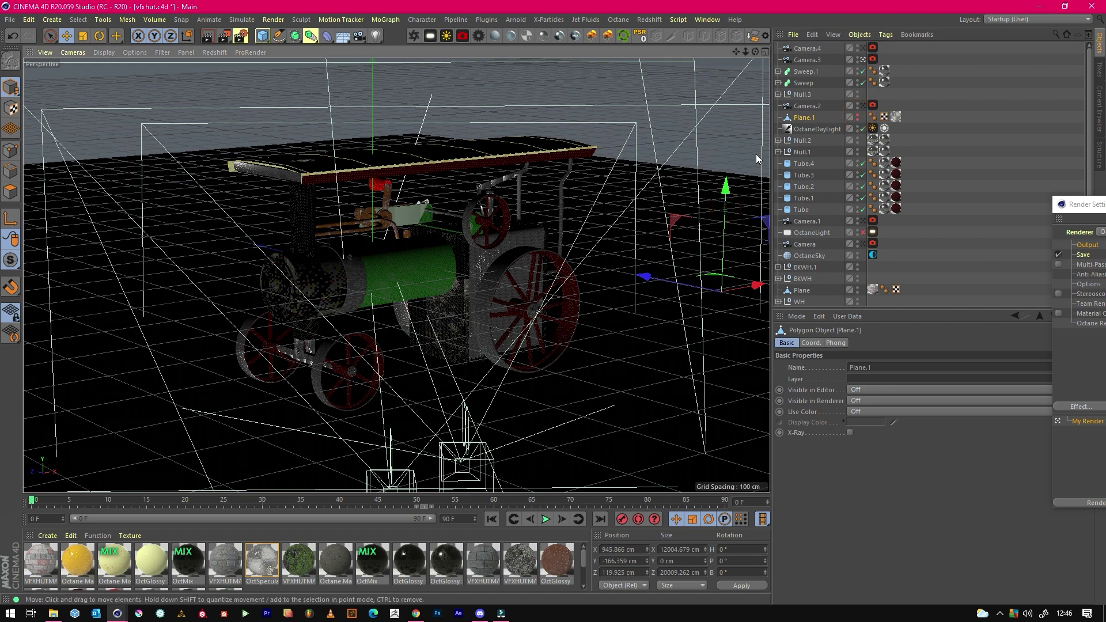
pyautogui.click(802, 290)
pyautogui.doubleClick(858, 293)
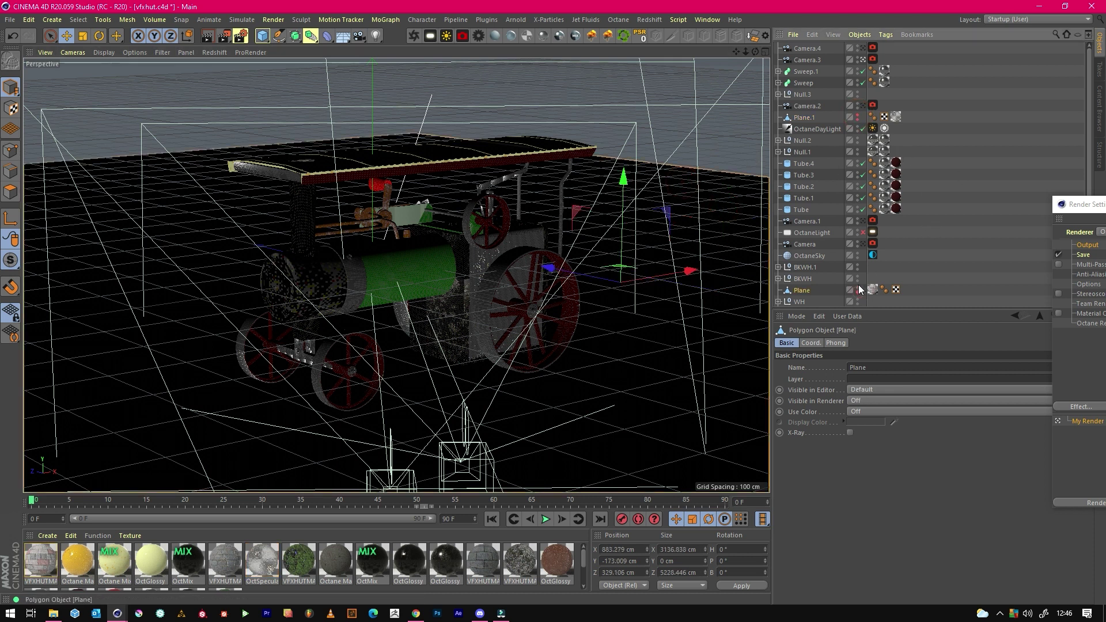
pyautogui.doubleClick(858, 288)
pyautogui.click(972, 216)
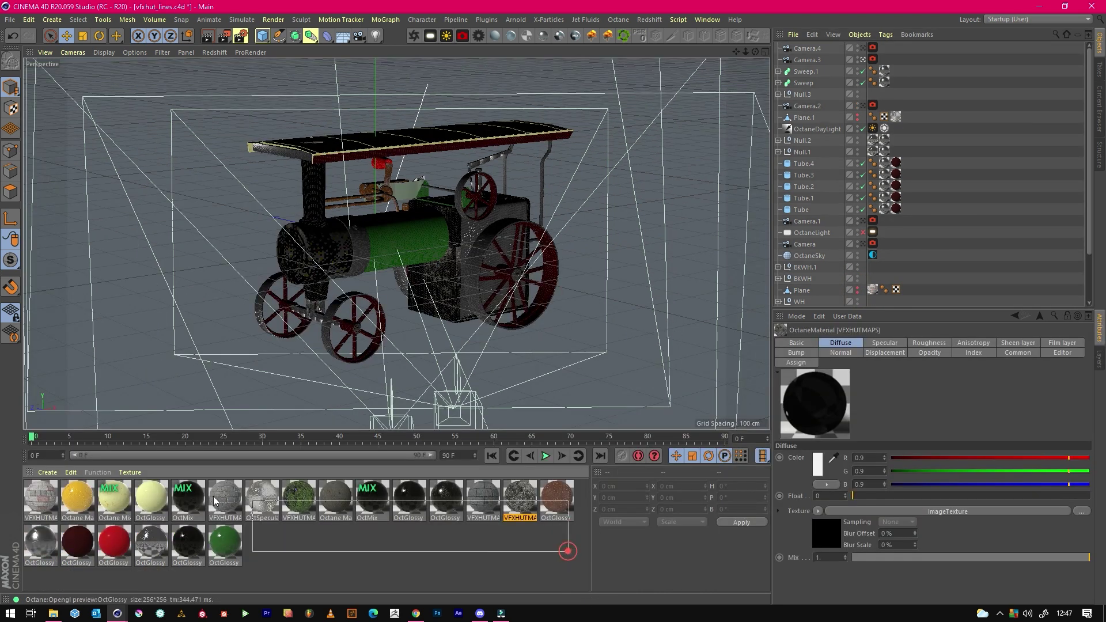
# Delete all materials and switch the renderer to Standard.
pyautogui.hotkey('ctrl', 'a')
pyautogui.press('Delete')
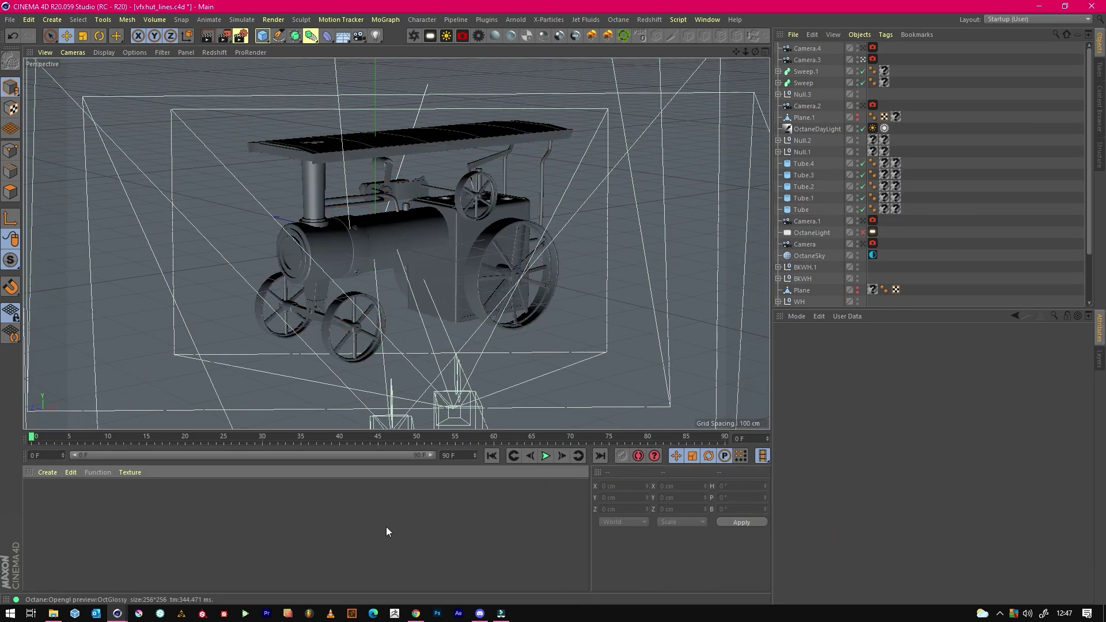
pyautogui.hotkey('ctrl', 'b')
pyautogui.click(325, 193)
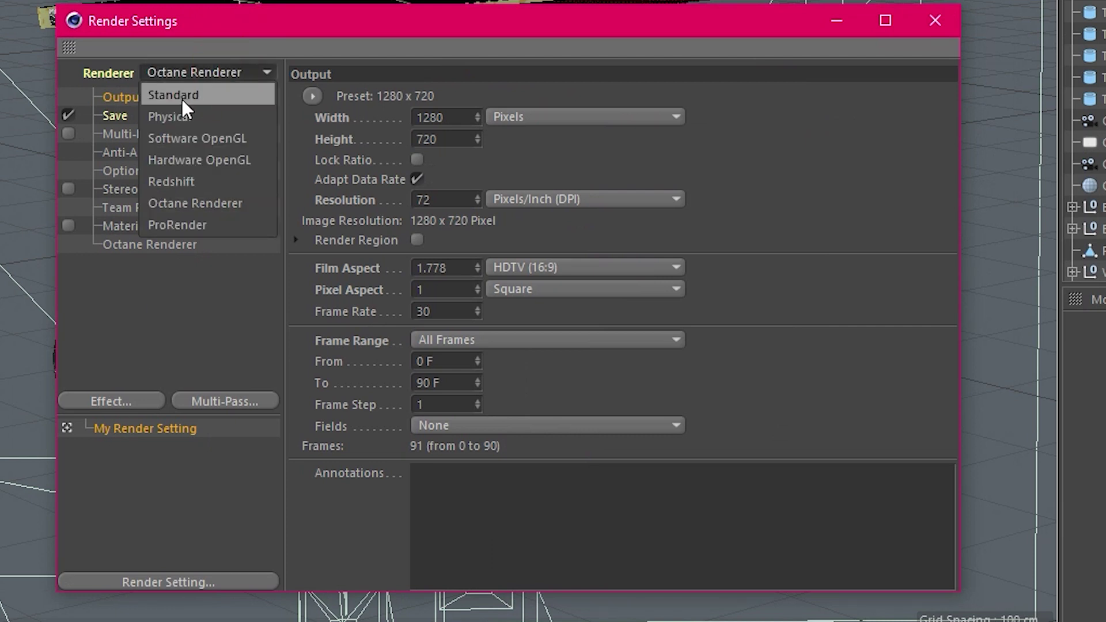
pyautogui.click(182, 97)
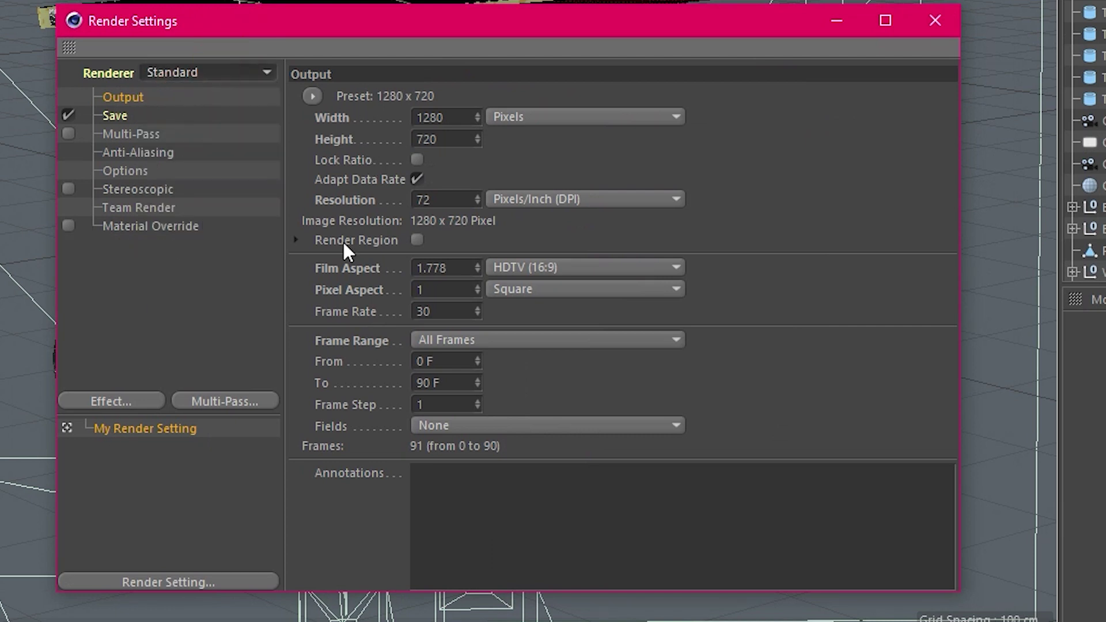
# Add a Cel Renderer effect with white edge colour and black background colour.
pyautogui.click(119, 400)
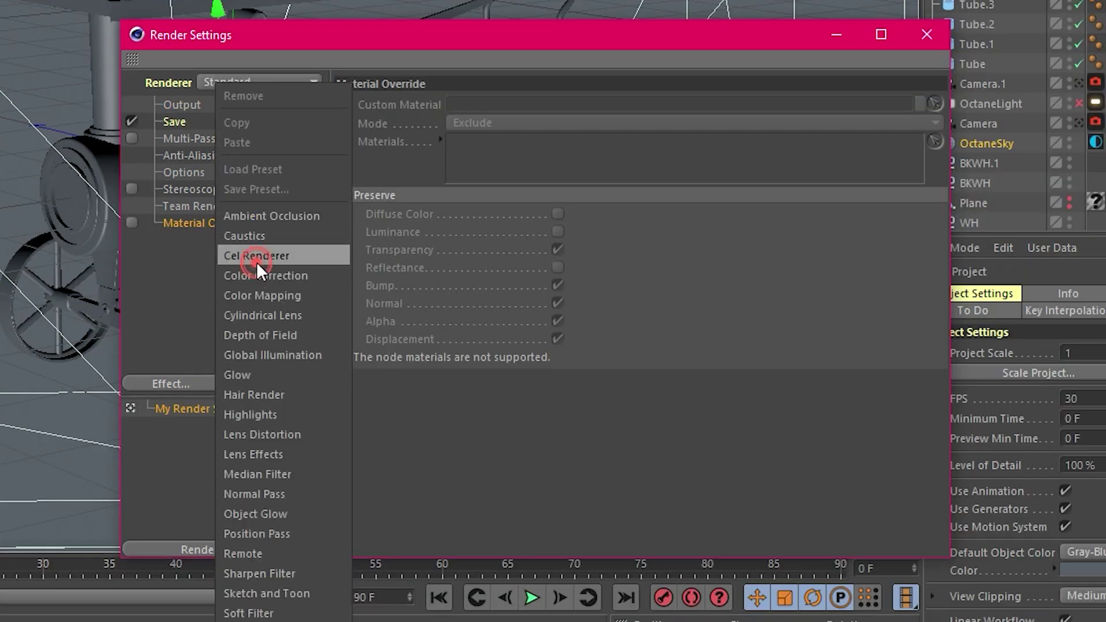
pyautogui.click(257, 261)
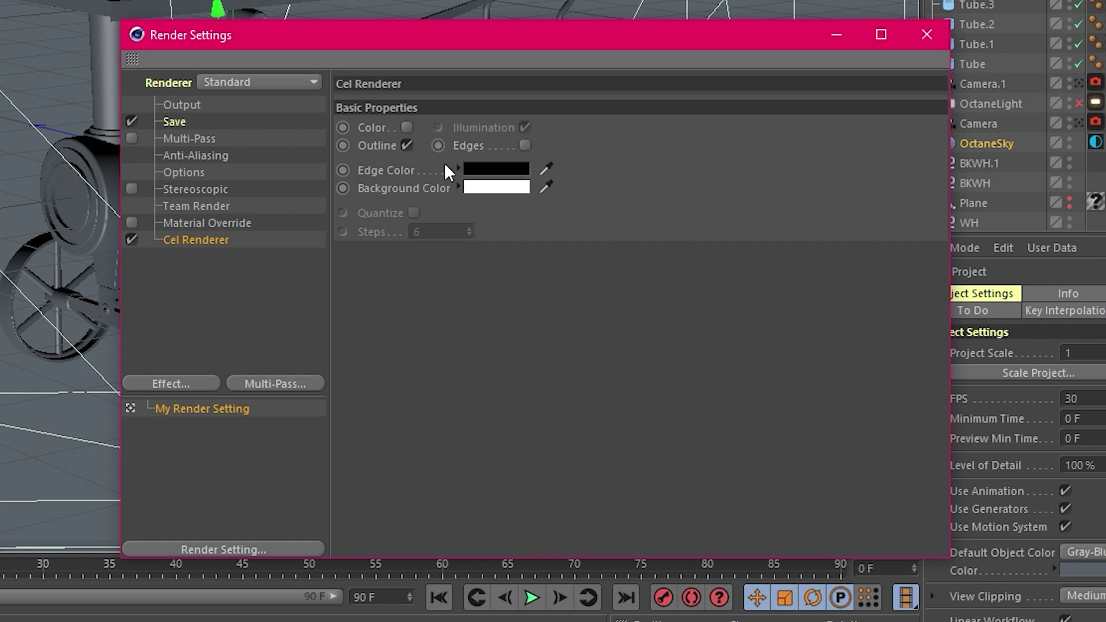
pyautogui.click(494, 171)
pyautogui.moveTo(493, 211); pyautogui.dragTo(786, 225)
pyautogui.click(453, 245)
pyautogui.click(492, 186)
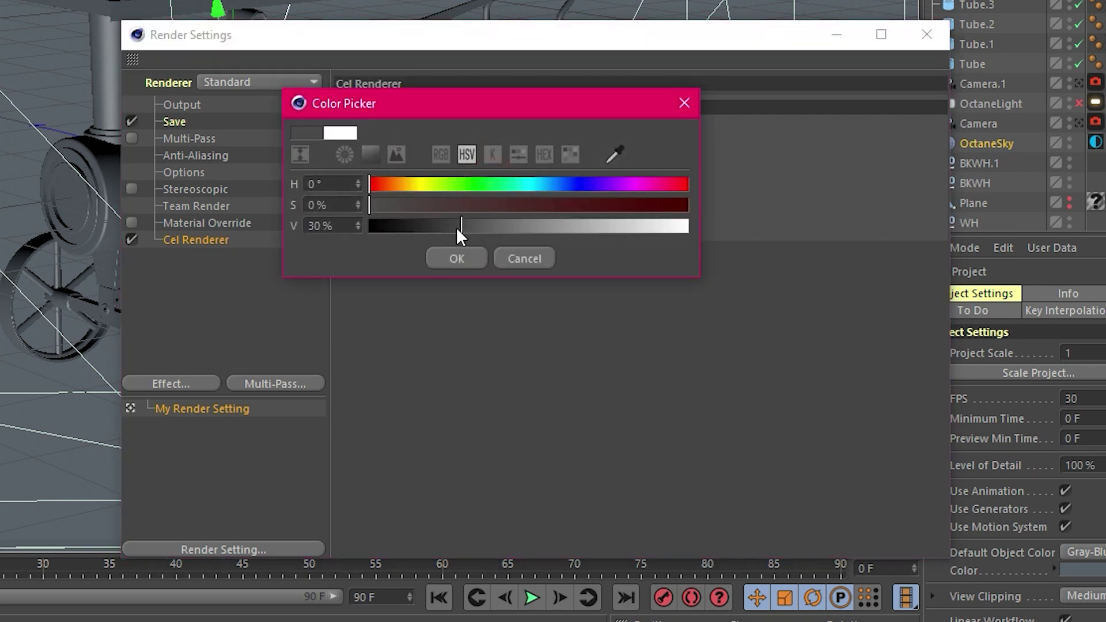
pyautogui.click(484, 257)
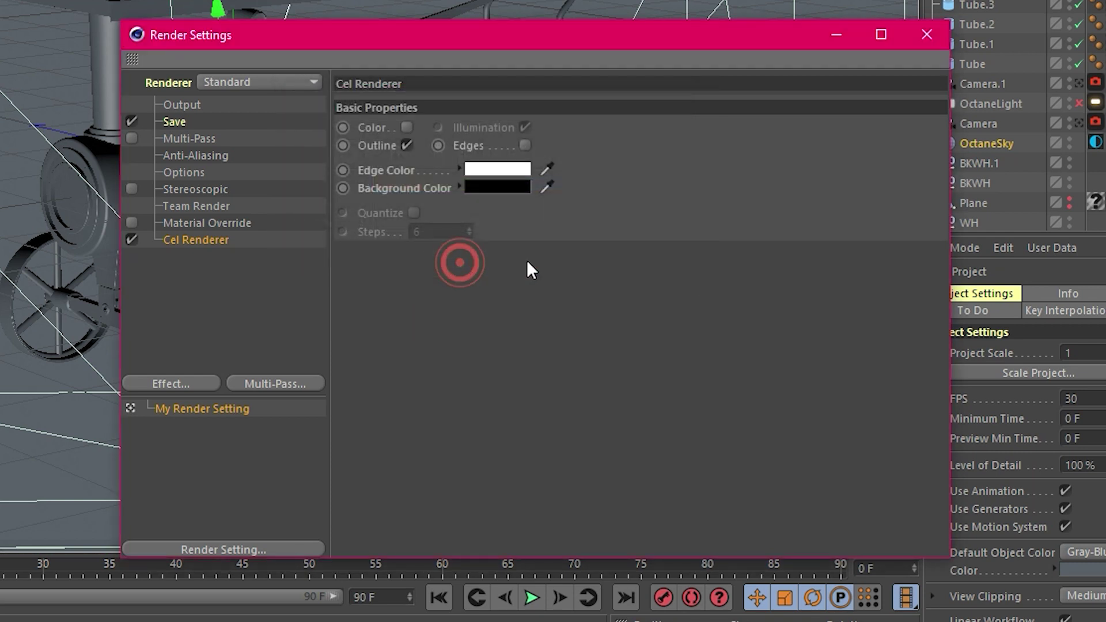
# Render the cel-shaded view in the viewport.
pyautogui.click(838, 34)
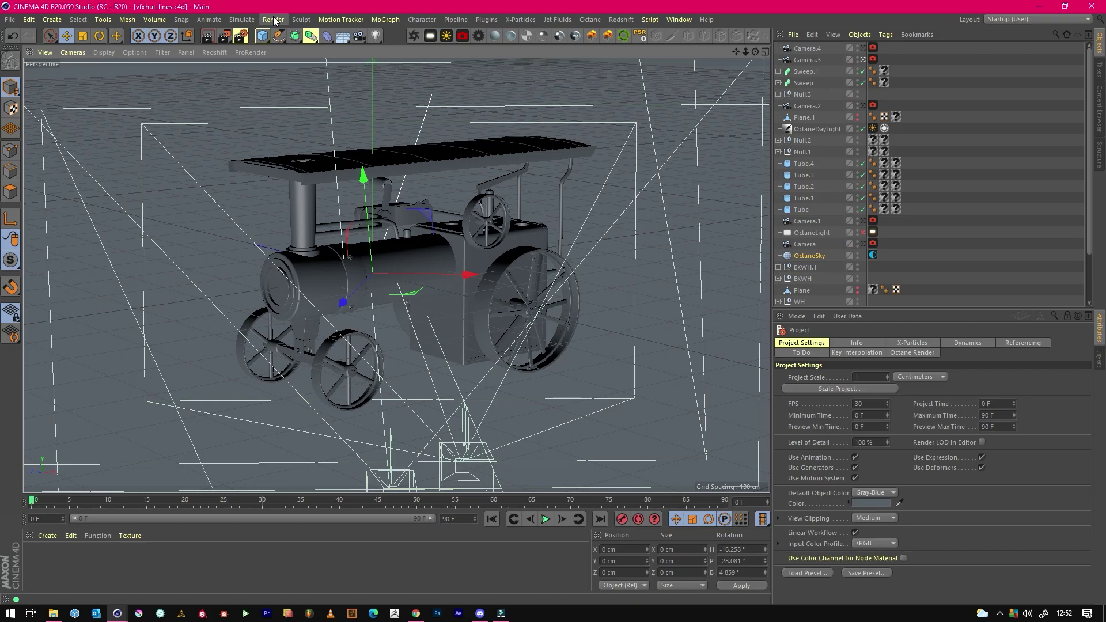
pyautogui.click(273, 19)
pyautogui.click(292, 41)
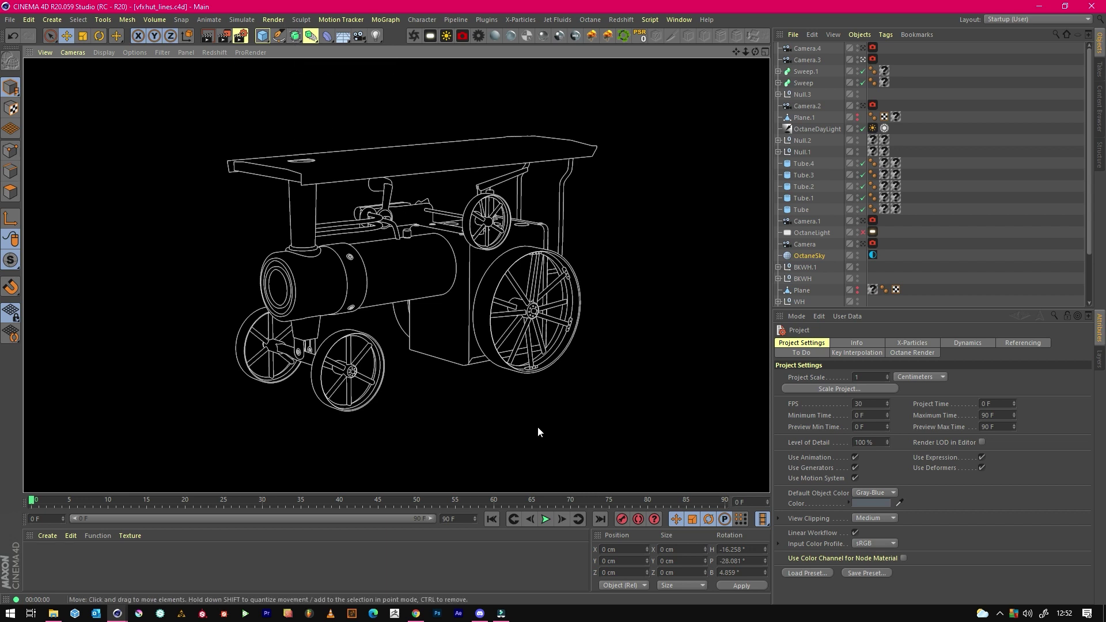
# Enable Edges in the Cel Renderer and re-render the viewport as a white mesh wireframe.
pyautogui.click(272, 20)
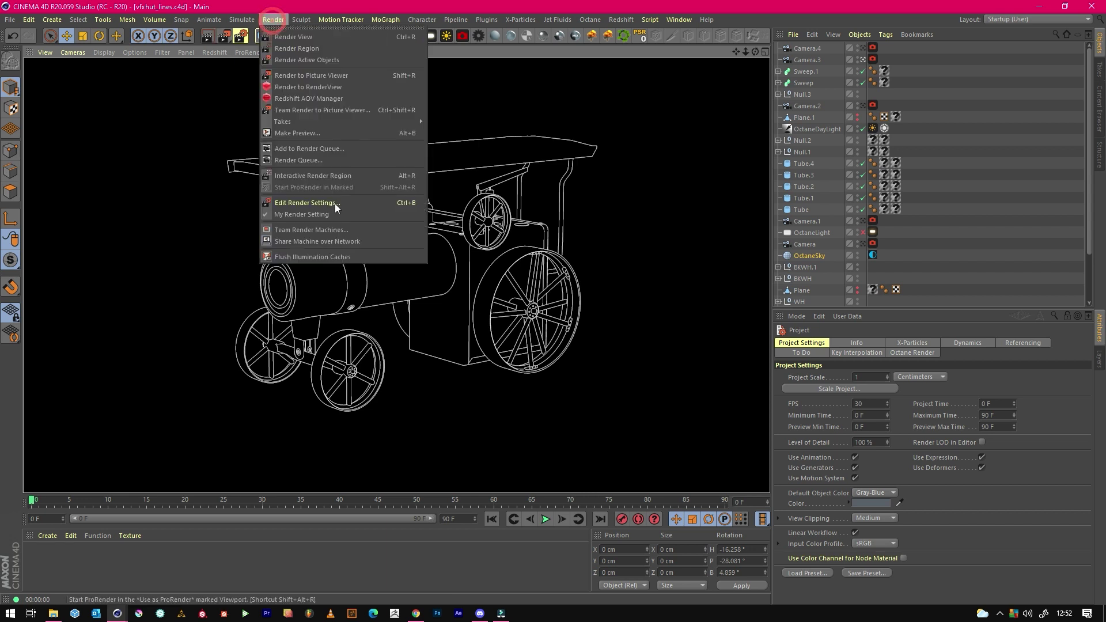
pyautogui.click(307, 203)
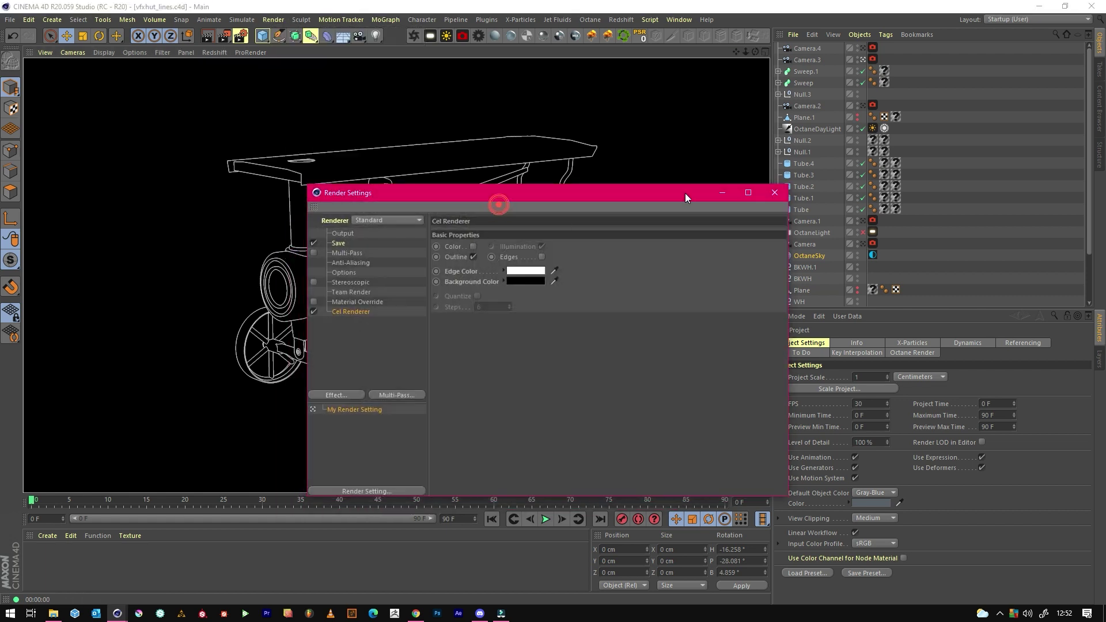
pyautogui.click(543, 256)
pyautogui.moveTo(533, 207); pyautogui.dragTo(814, 177)
pyautogui.click(281, 21)
pyautogui.click(306, 33)
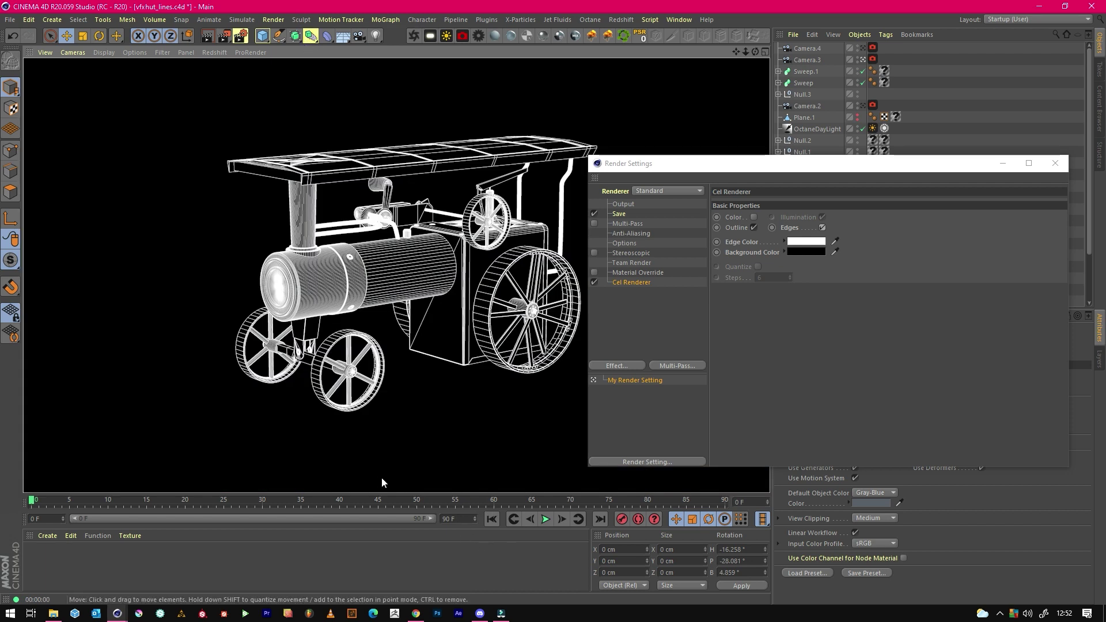
# Check the TIF save path and the 0–51 output frame range in Render Settings.
pyautogui.click(617, 196)
pyautogui.click(619, 214)
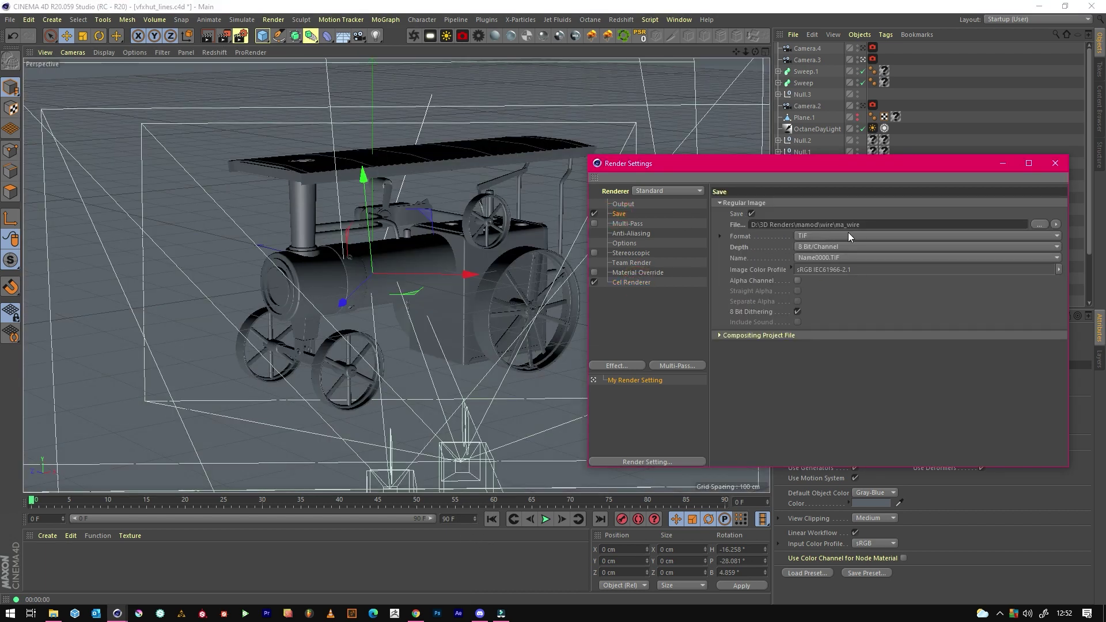
pyautogui.click(624, 204)
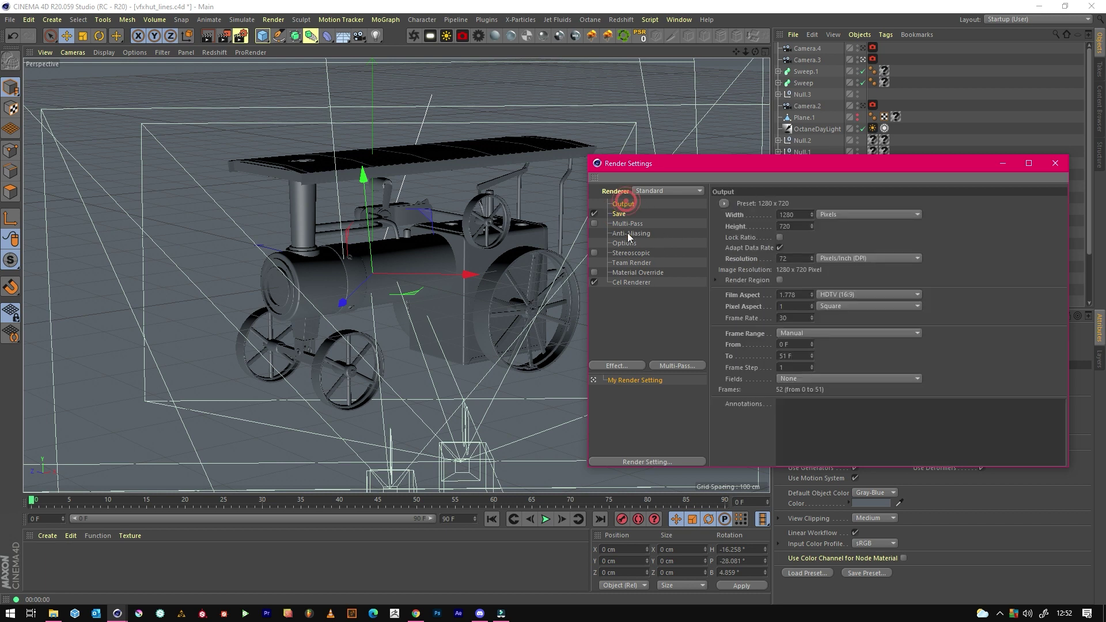
pyautogui.click(631, 283)
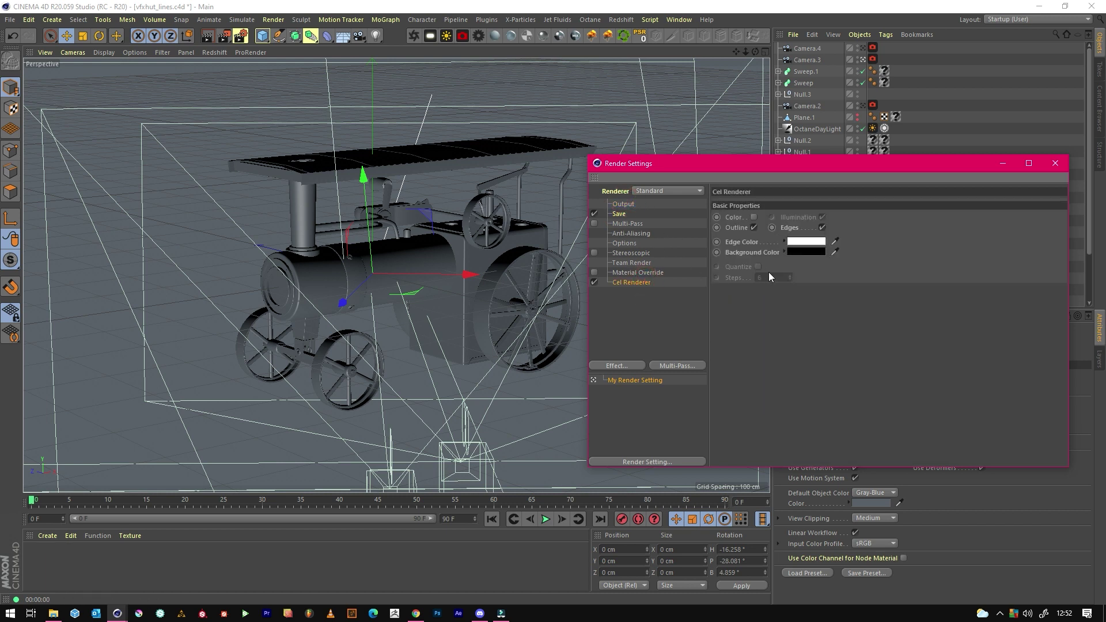
# Render the wireframe sequence to the Picture Viewer, play it back, and quit Cinema 4D.
pyautogui.click(273, 20)
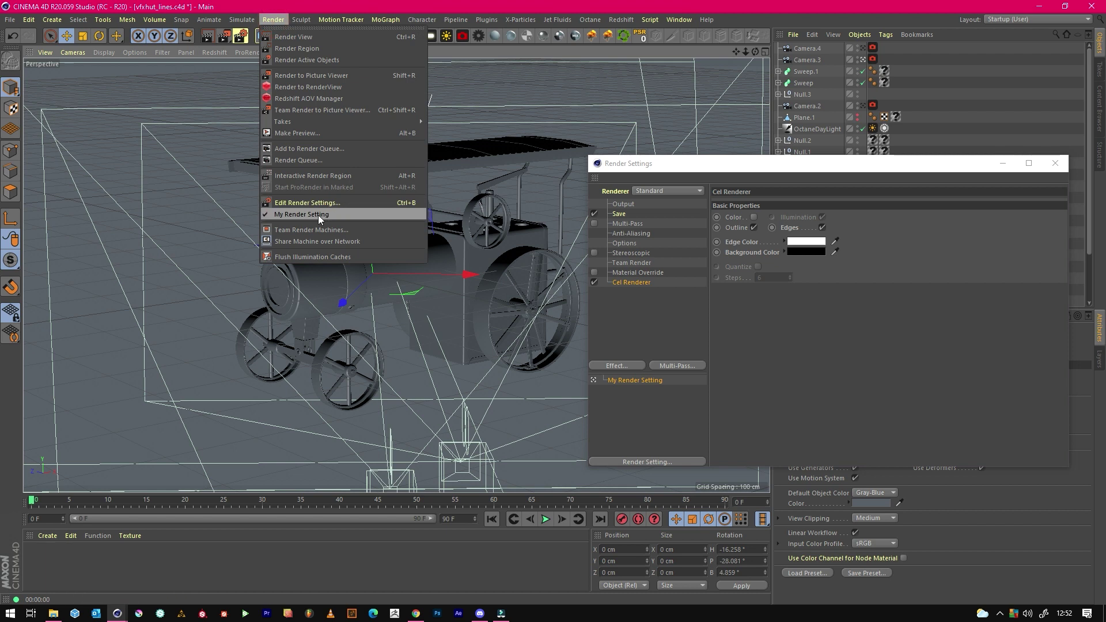
pyautogui.click(327, 75)
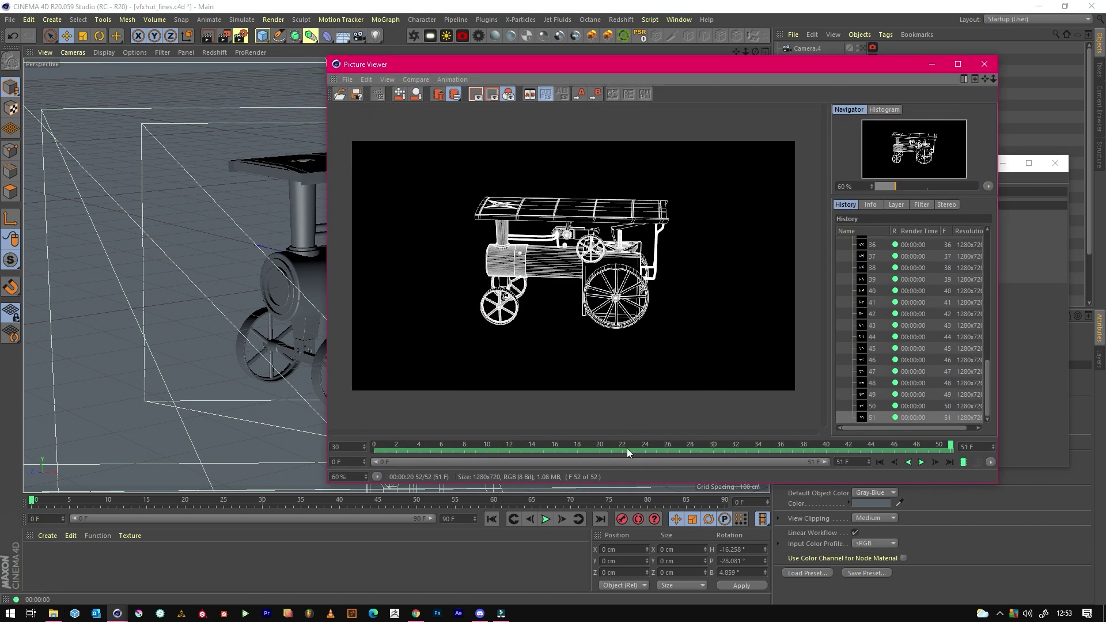
pyautogui.click(379, 445)
pyautogui.press('space')
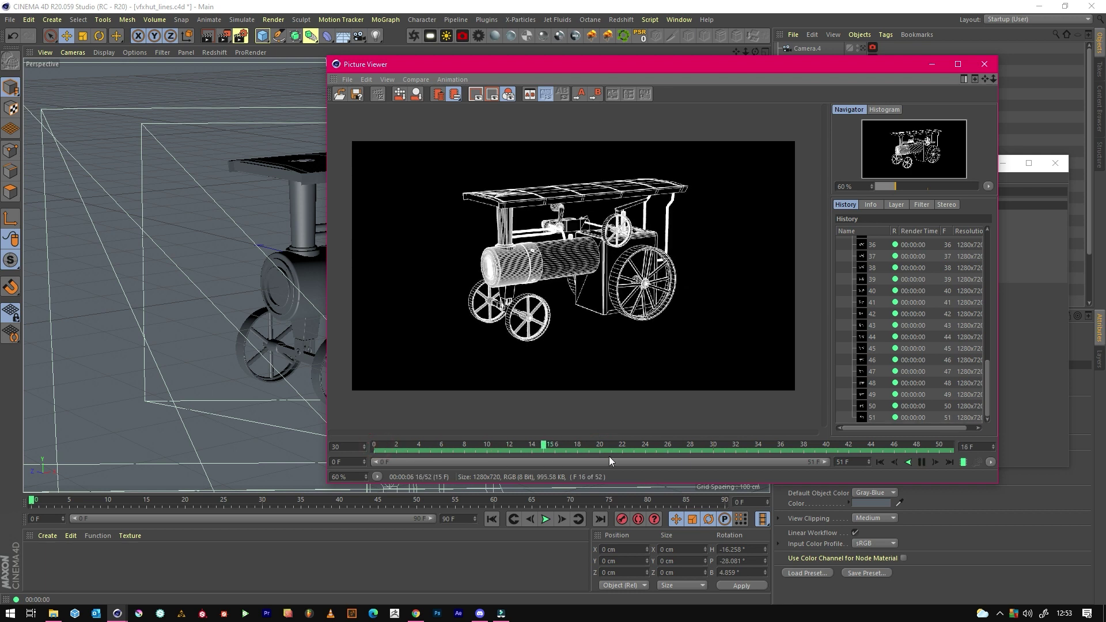
pyautogui.click(984, 64)
pyautogui.click(1092, 6)
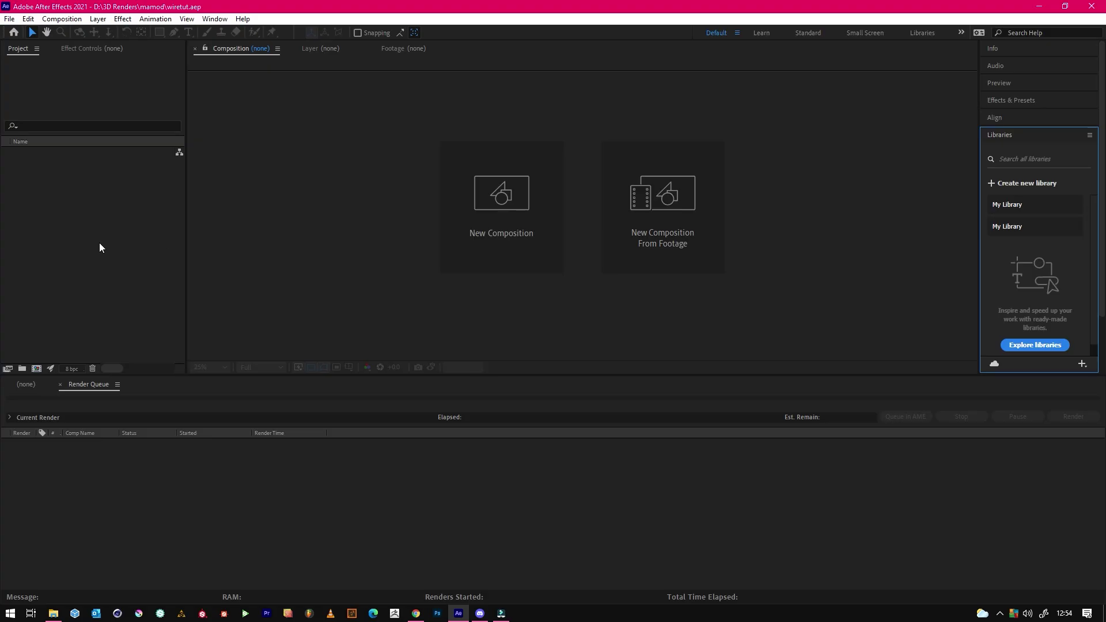
# Import the ma_wire image sequence into the After Effects project.
pyautogui.rightClick(72, 224)
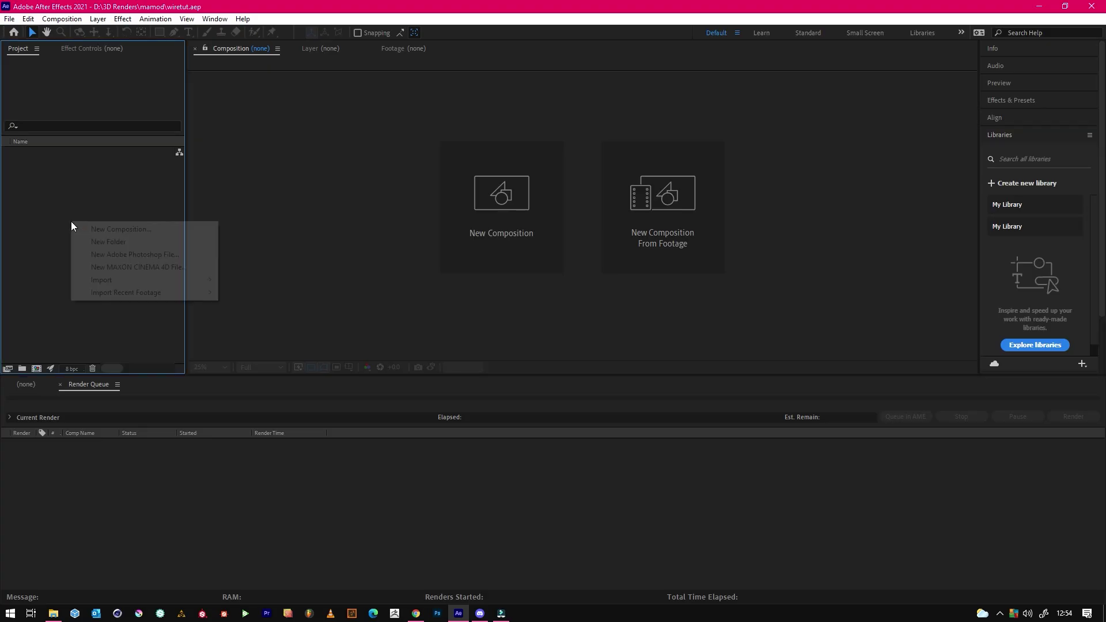
pyautogui.moveTo(123, 281)
pyautogui.click(248, 281)
pyautogui.doubleClick(353, 122)
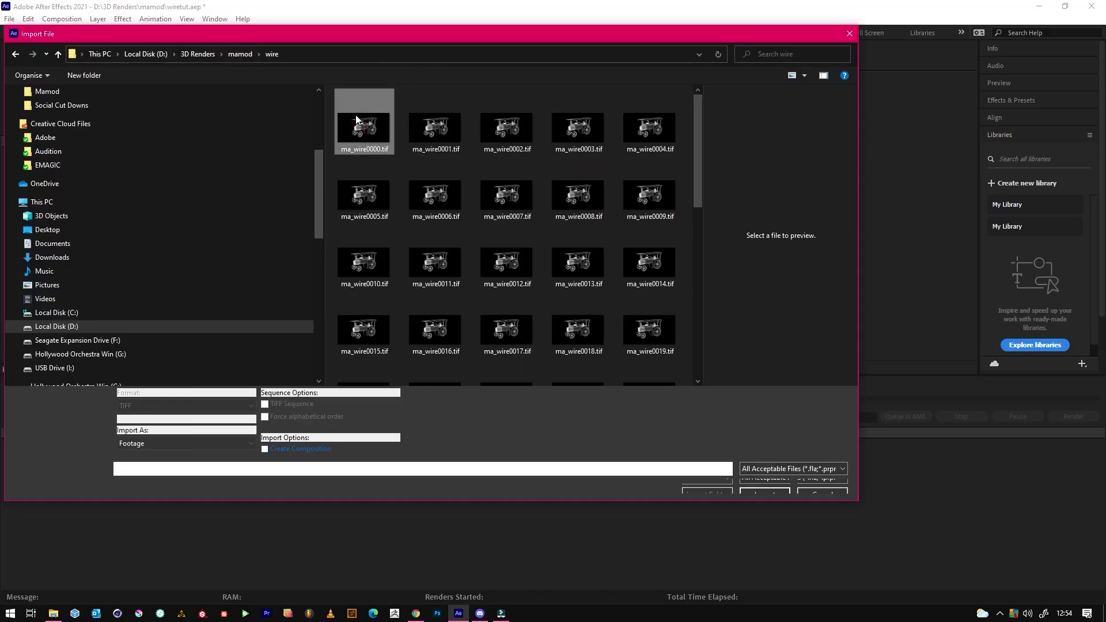
pyautogui.click(355, 116)
pyautogui.click(764, 486)
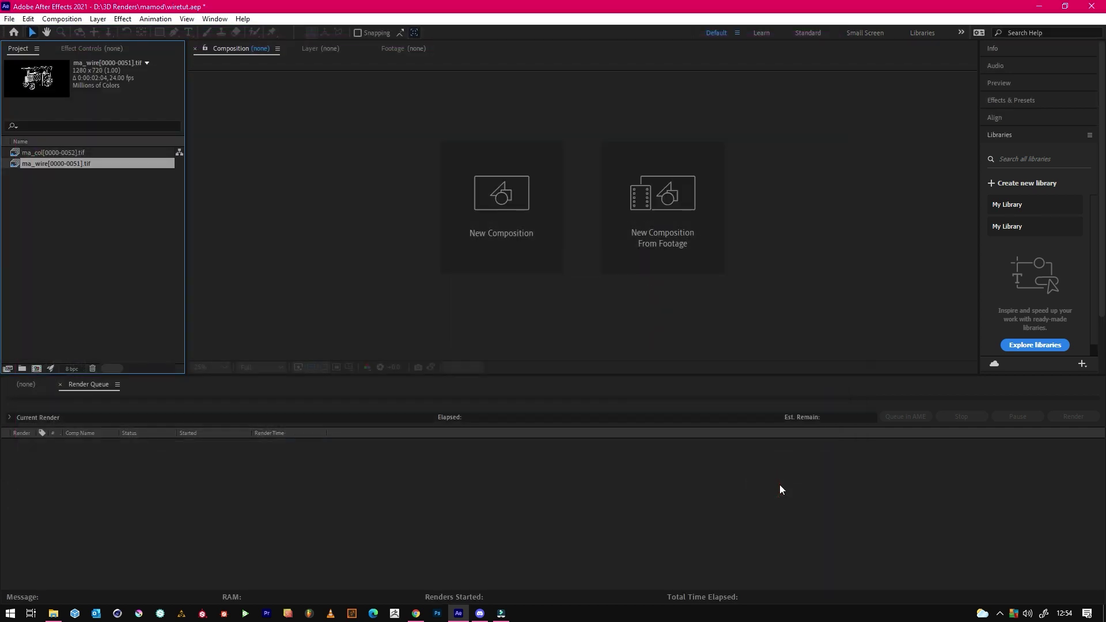
# Create a composition from ma_col and place ma_wire on top of it.
pyautogui.click(101, 254)
pyautogui.moveTo(36, 154); pyautogui.dragTo(32, 367)
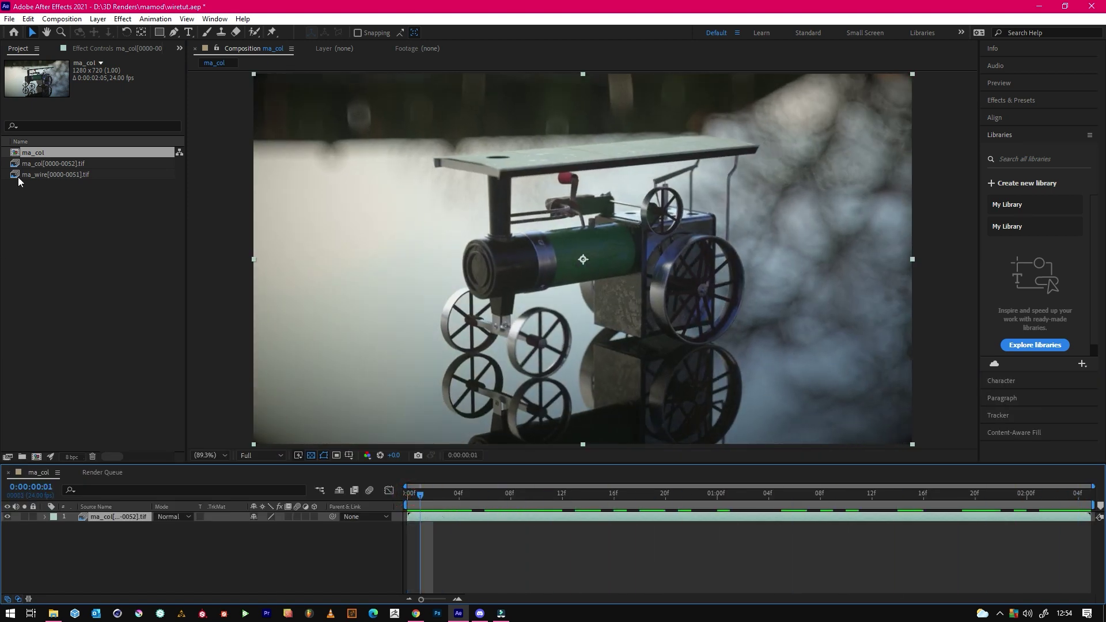
pyautogui.click(46, 173)
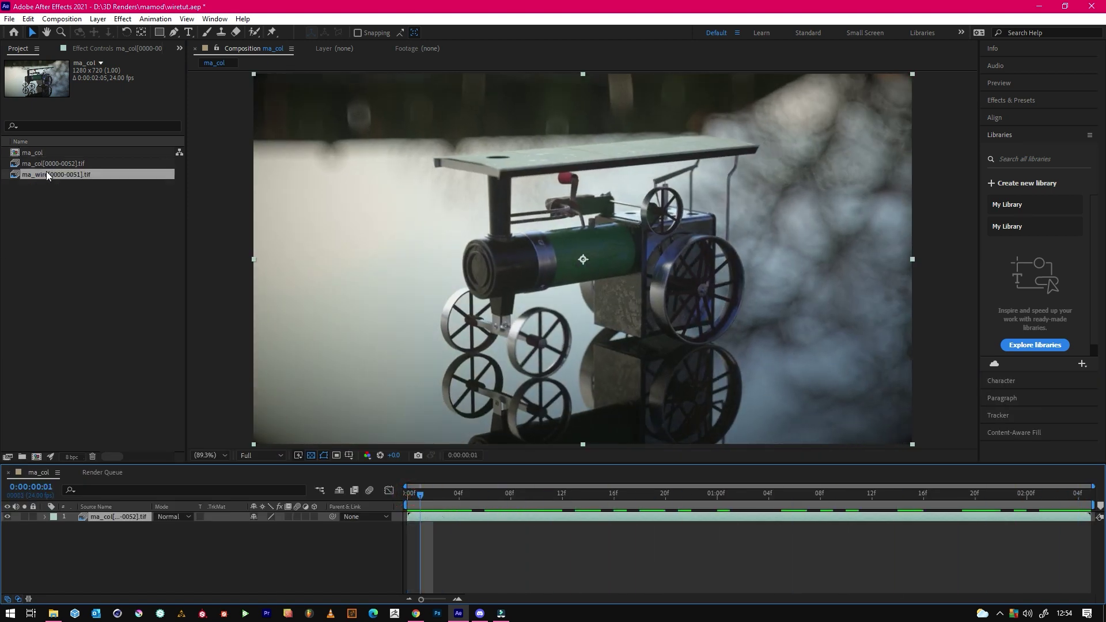
pyautogui.moveTo(53, 177); pyautogui.dragTo(586, 263)
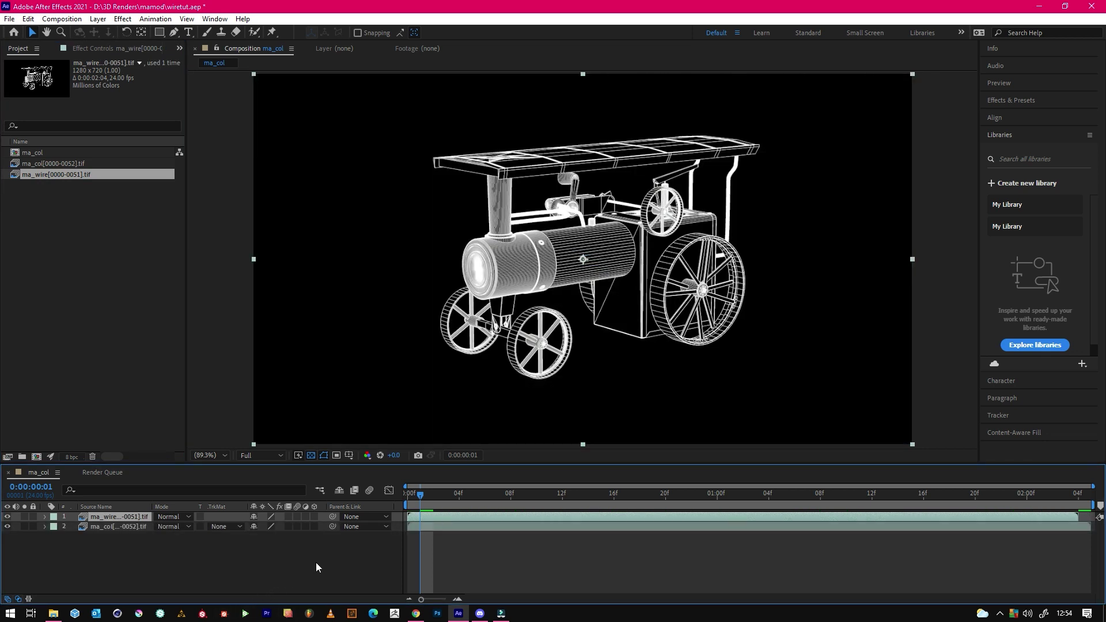
# Set the ma_wire layer's mode to Screen and scrub ahead to check the overlay.
pyautogui.click(171, 517)
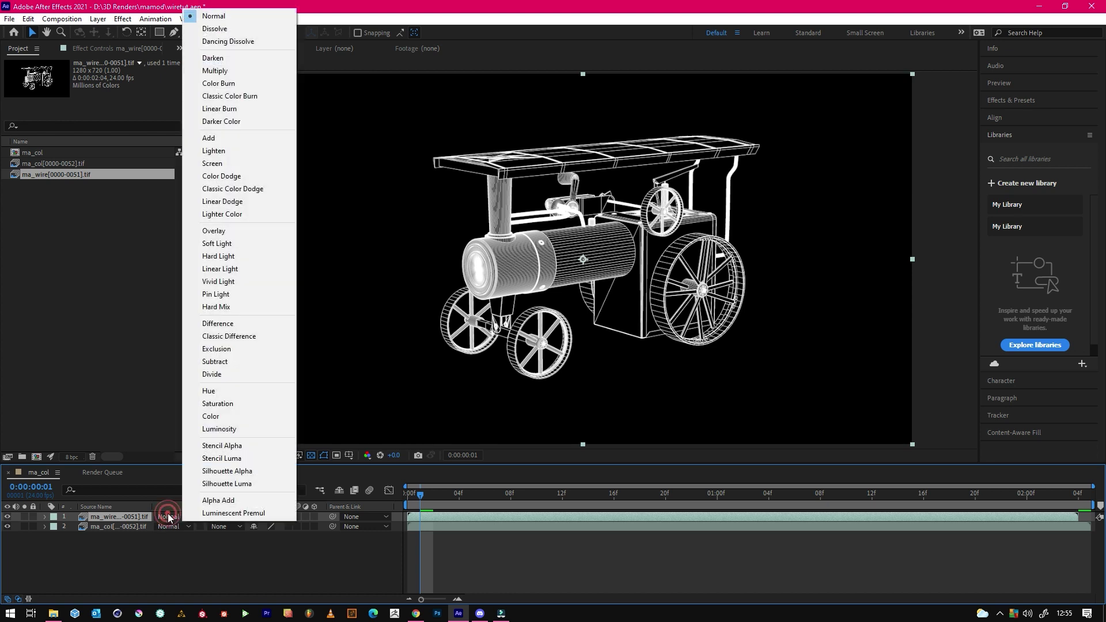
pyautogui.click(224, 162)
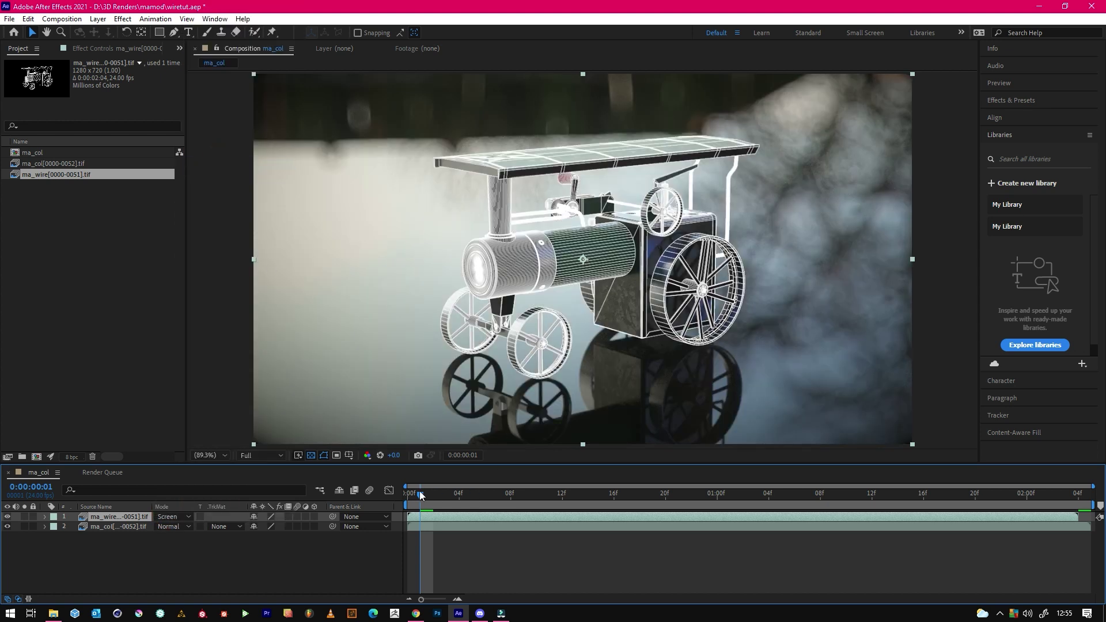
pyautogui.moveTo(415, 493); pyautogui.dragTo(369, 499)
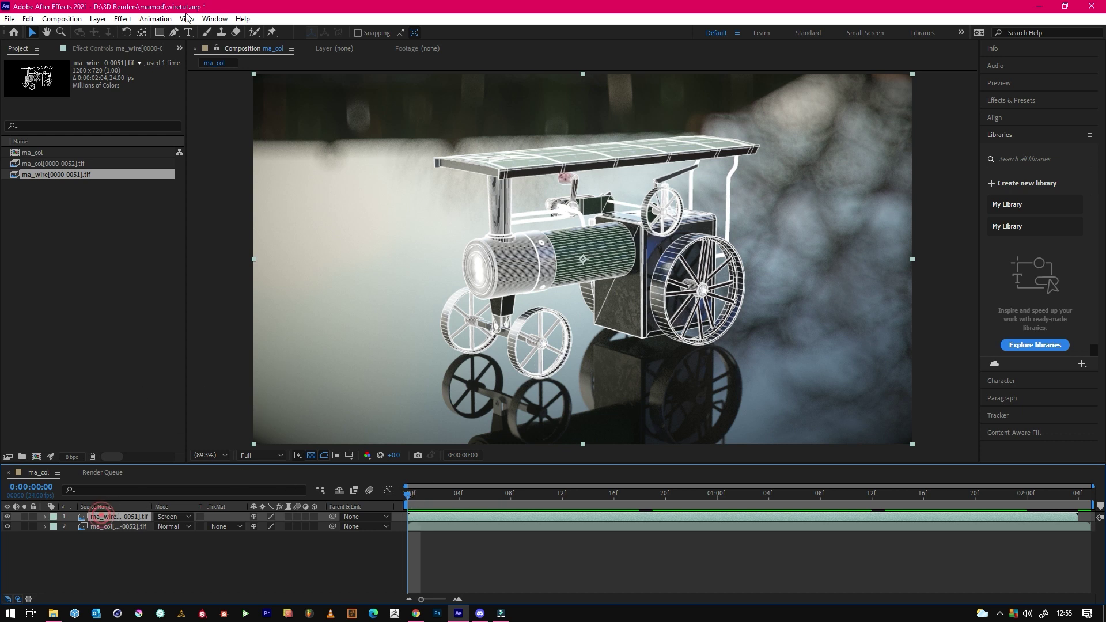
# Draw a tall ellipse mask on the frame's left side at 50% zoom and start Mask Path keyframing.
pyautogui.moveTo(161, 33); pyautogui.dragTo(196, 53)
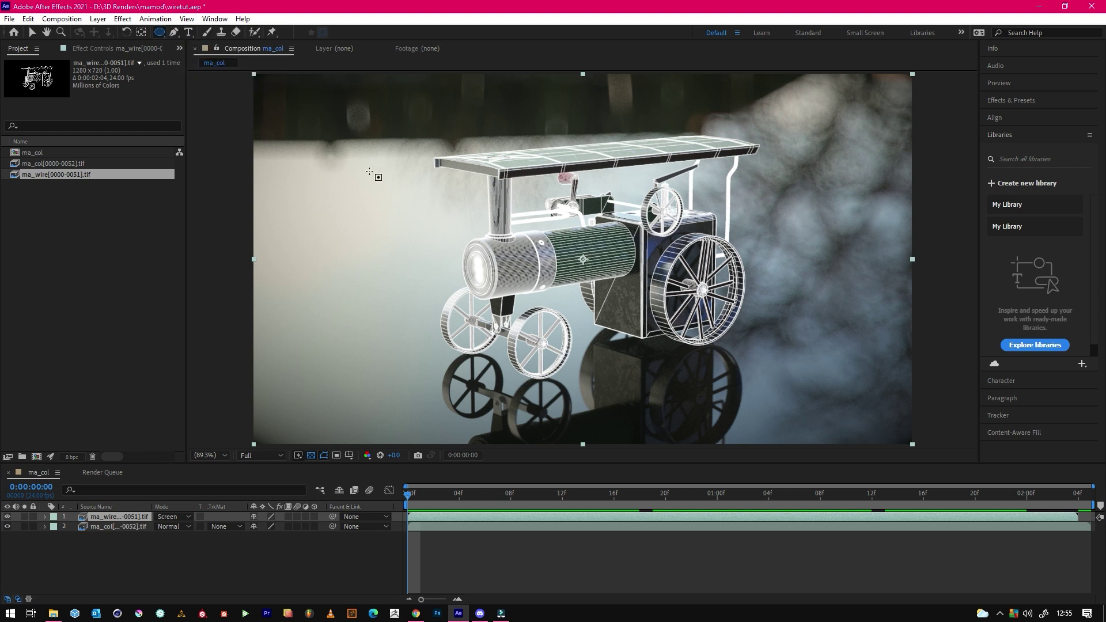
pyautogui.press(',')
pyautogui.moveTo(417, 175); pyautogui.dragTo(495, 336)
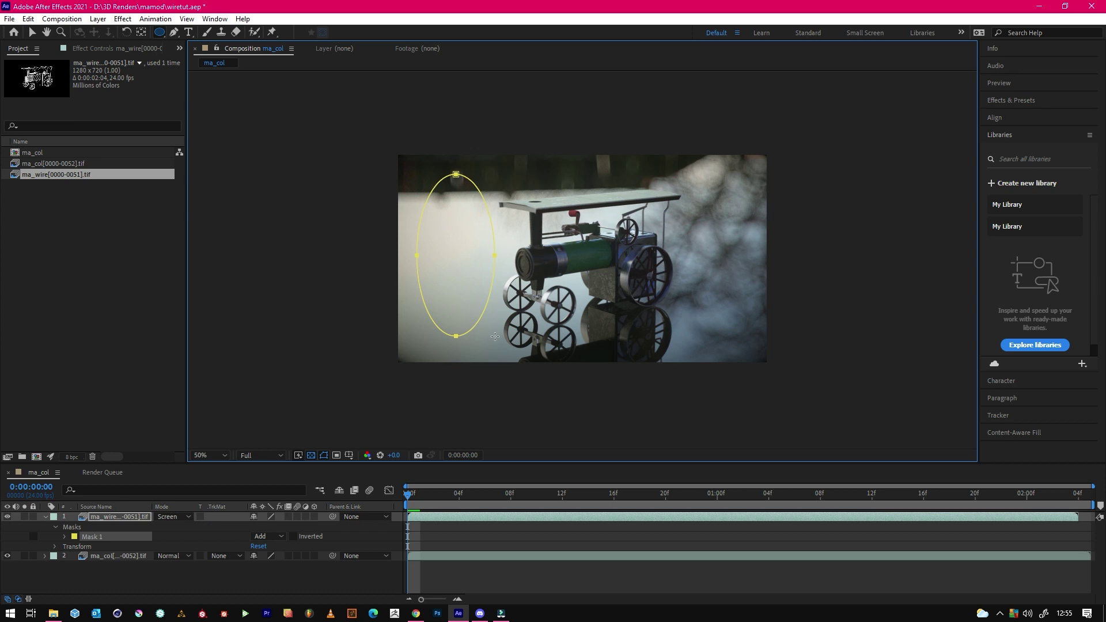
pyautogui.press('m')
pyautogui.click(85, 537)
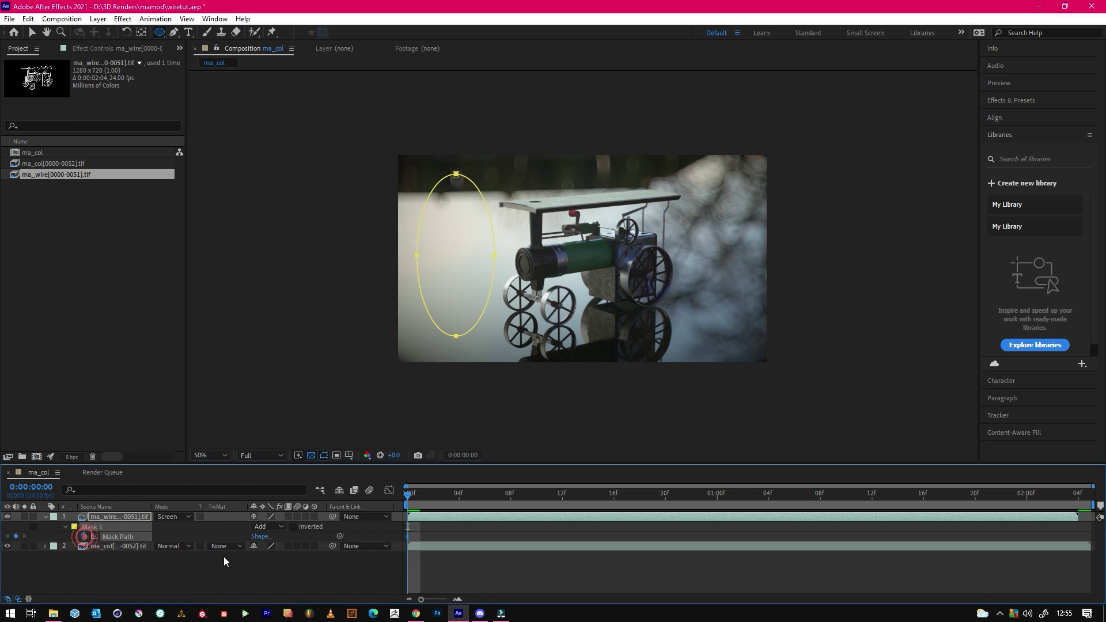
# Keyframe the first sweep, moving the ellipse from the left edge to the right edge by 1:11.
pyautogui.moveTo(424, 506); pyautogui.dragTo(656, 495)
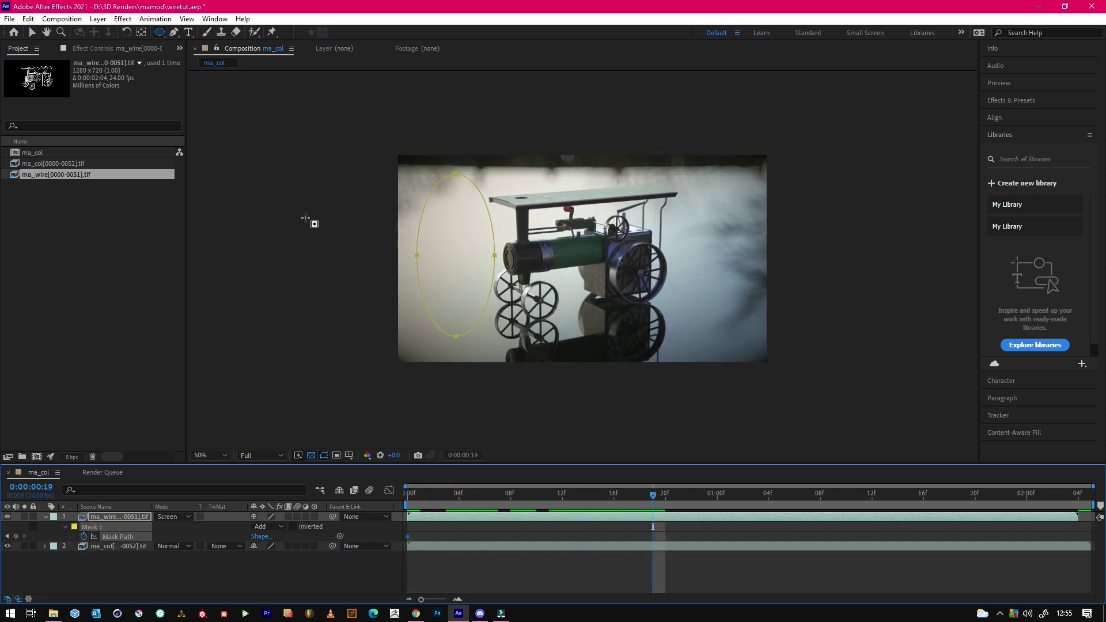
pyautogui.click(32, 32)
pyautogui.doubleClick(494, 281)
pyautogui.moveTo(453, 281); pyautogui.dragTo(742, 266)
pyautogui.moveTo(654, 496)
pyautogui.mouseDown()
pyautogui.moveTo(460, 510)
pyautogui.moveTo(751, 492)
pyautogui.moveTo(666, 495)
pyautogui.mouseUp()
pyautogui.doubleClick(780, 267)
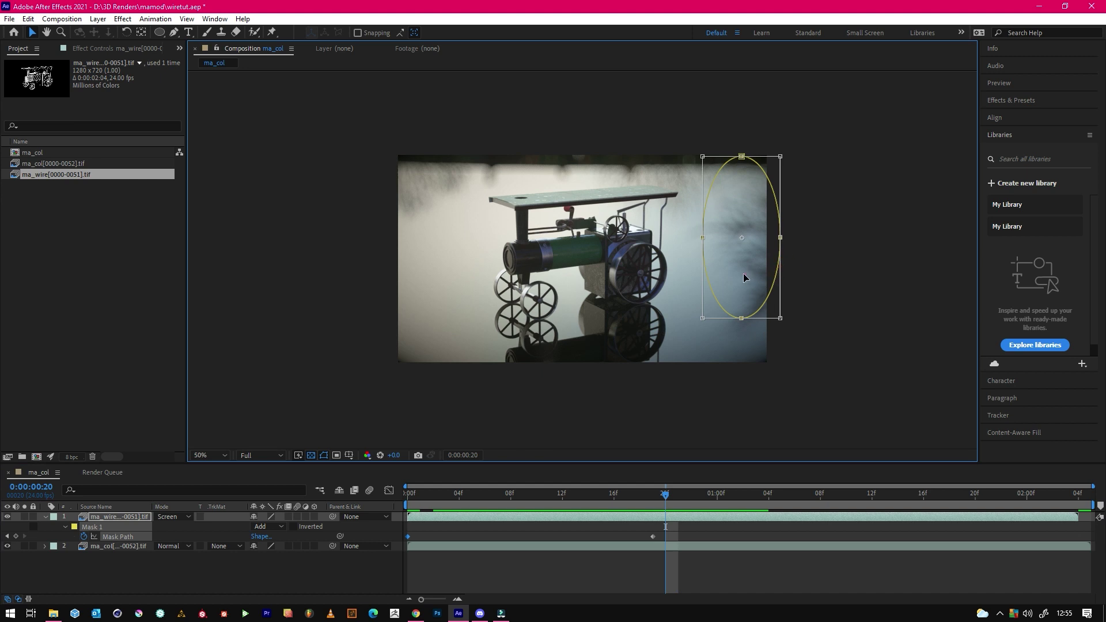
pyautogui.moveTo(717, 280); pyautogui.dragTo(442, 301)
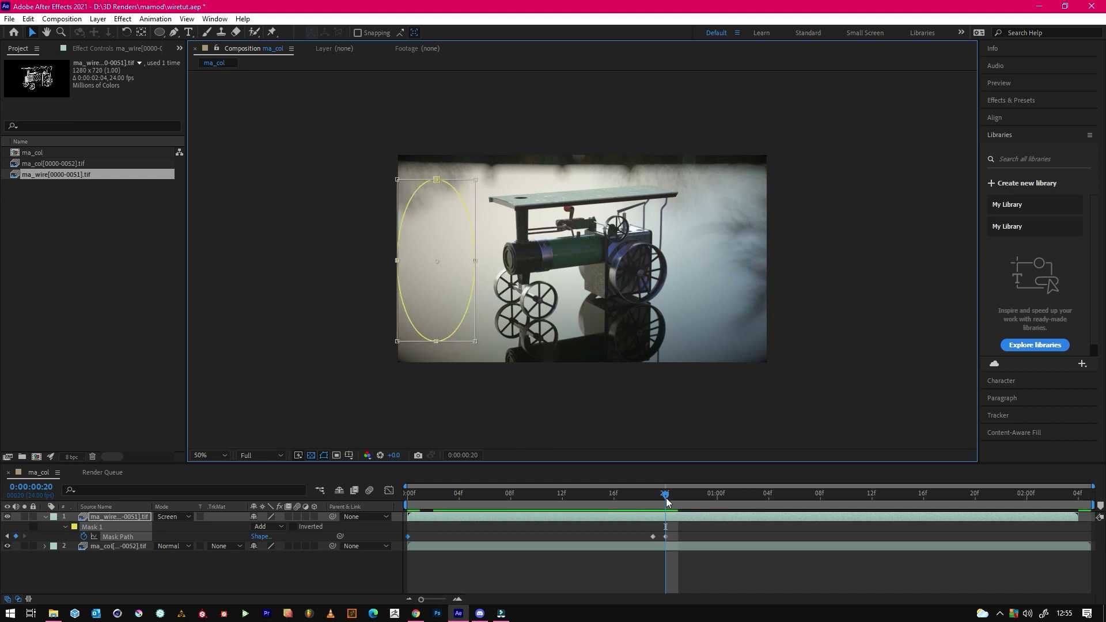
pyautogui.moveTo(666, 496); pyautogui.dragTo(860, 491)
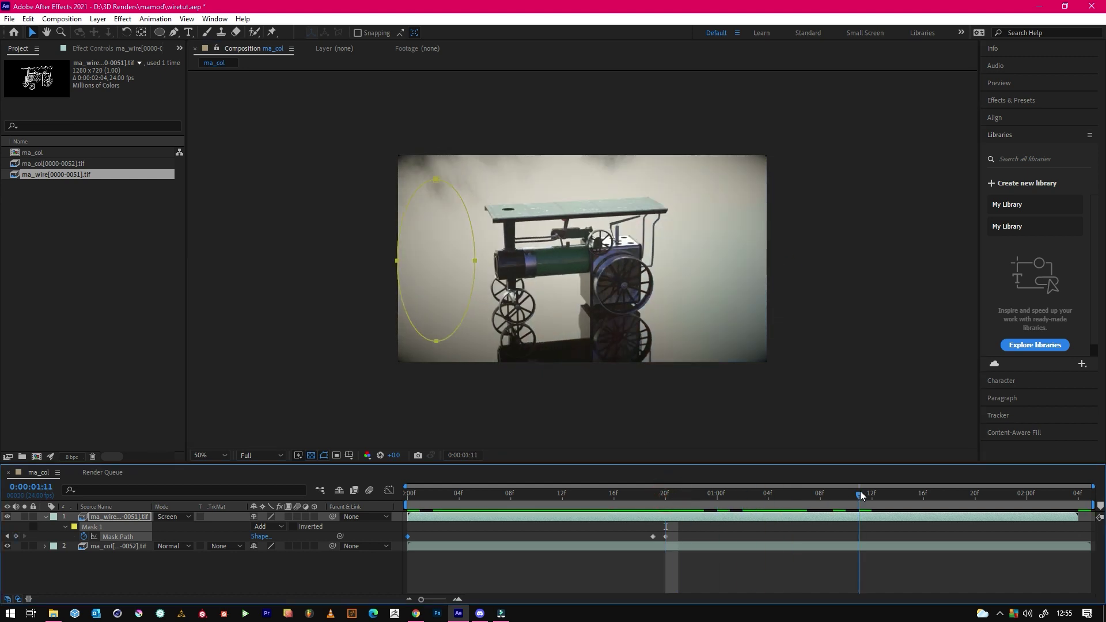
pyautogui.doubleClick(468, 313)
pyautogui.moveTo(453, 312); pyautogui.dragTo(766, 294)
pyautogui.click(878, 526)
# Snap the mask back to the frame's left side with a keyframe at 1:12.
pyautogui.moveTo(858, 498); pyautogui.dragTo(886, 498)
pyautogui.click(887, 517)
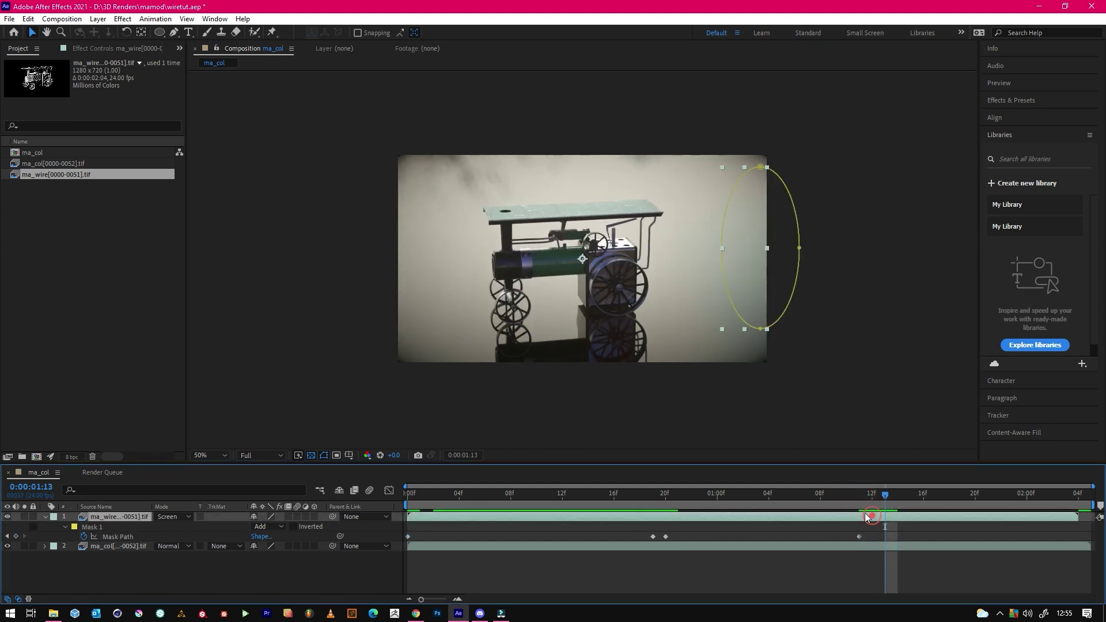
pyautogui.doubleClick(795, 288)
pyautogui.moveTo(795, 288); pyautogui.dragTo(477, 306)
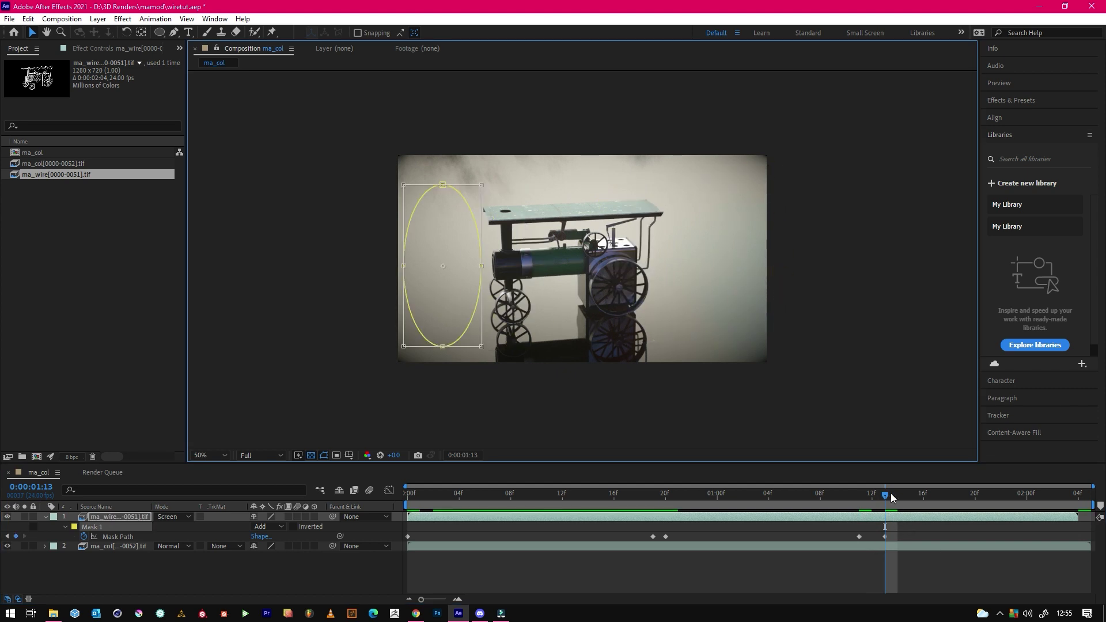
pyautogui.moveTo(887, 496); pyautogui.dragTo(871, 494)
pyautogui.moveTo(885, 539); pyautogui.dragTo(873, 538)
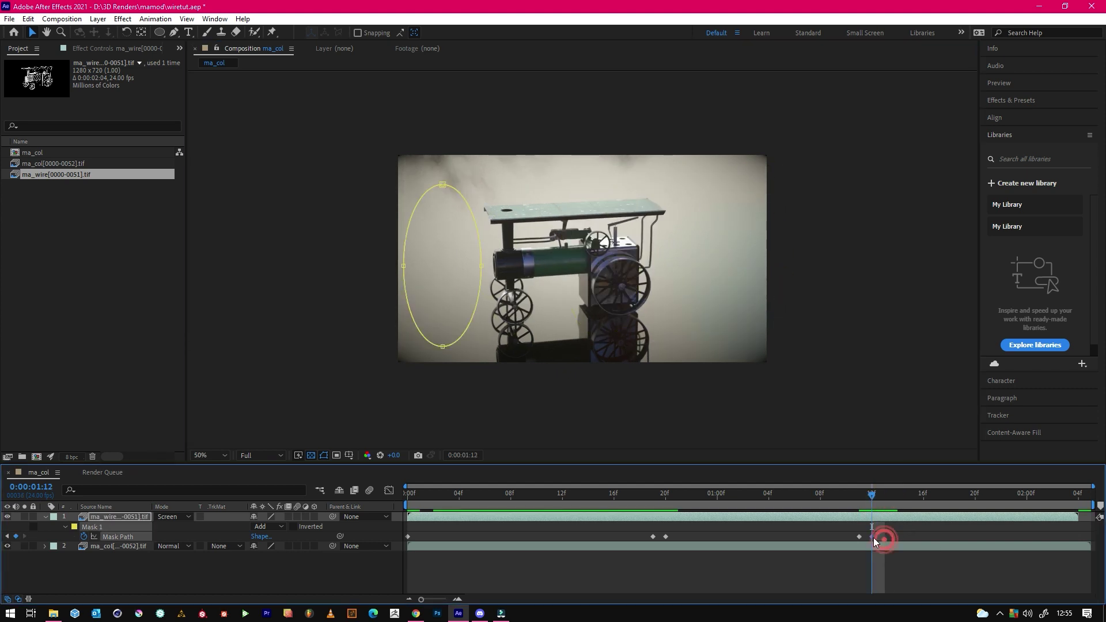
# Keyframe the second sweep, ending with the mask on the right side at the end frames.
pyautogui.moveTo(872, 496); pyautogui.dragTo(1069, 506)
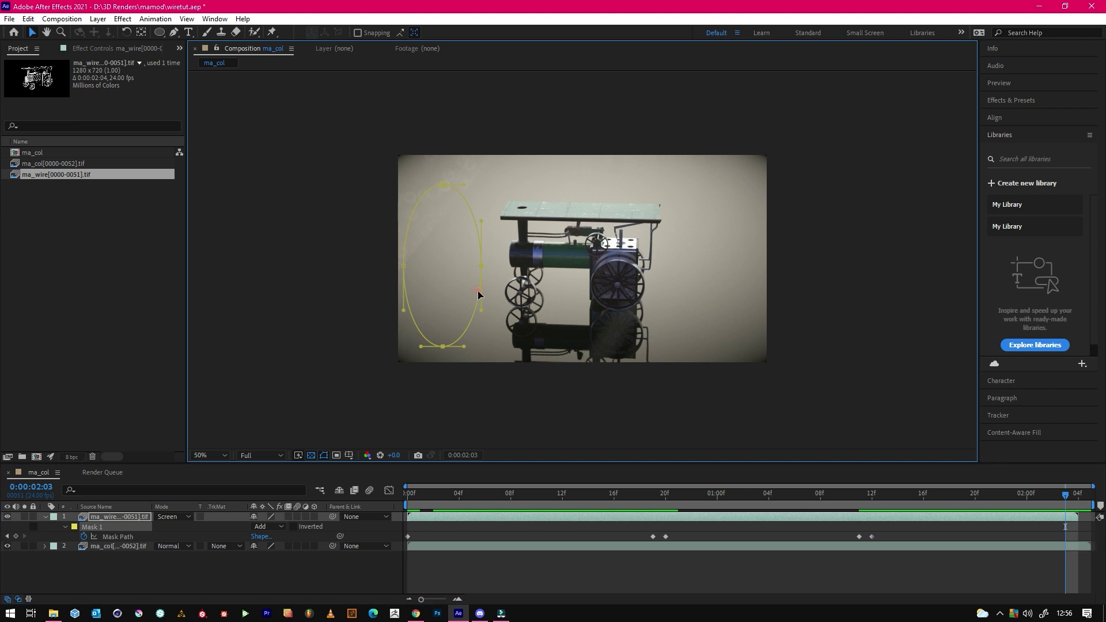
pyautogui.doubleClick(434, 302)
pyautogui.moveTo(433, 302); pyautogui.dragTo(715, 290)
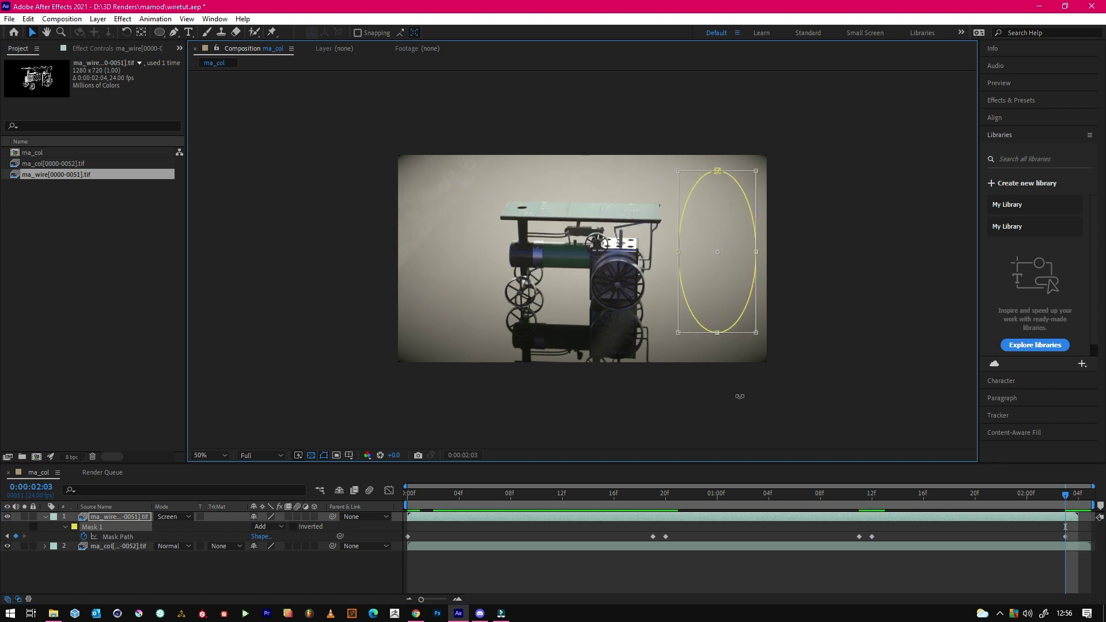
# Preview the unfeathered mask sweep.
pyautogui.click(824, 564)
pyautogui.press('space')
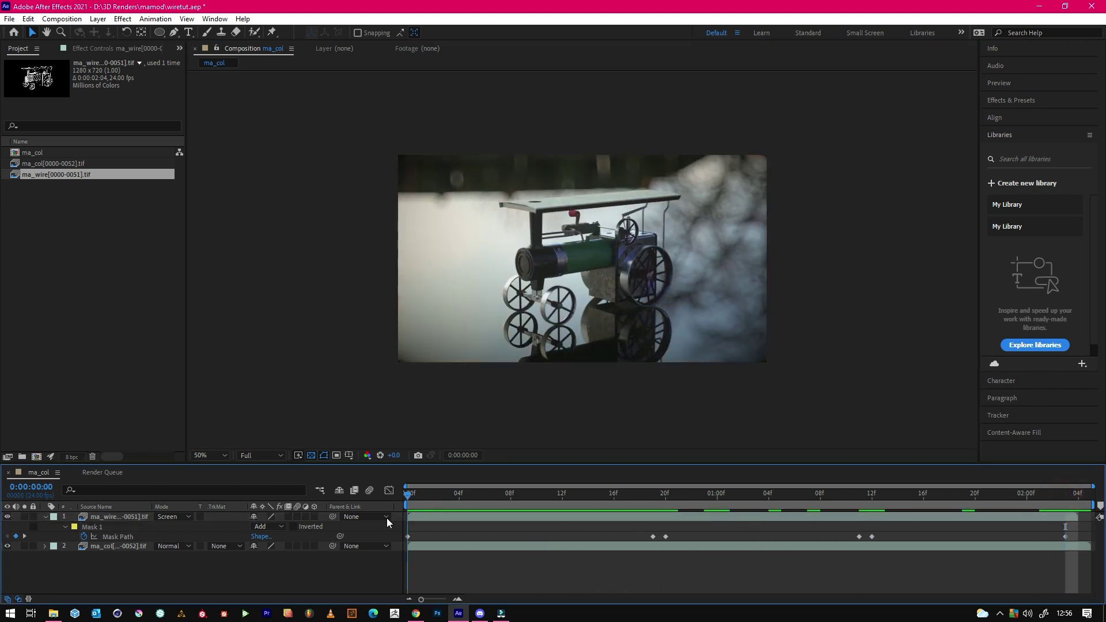
pyautogui.click(470, 496)
pyautogui.scroll(2, 552, 102)
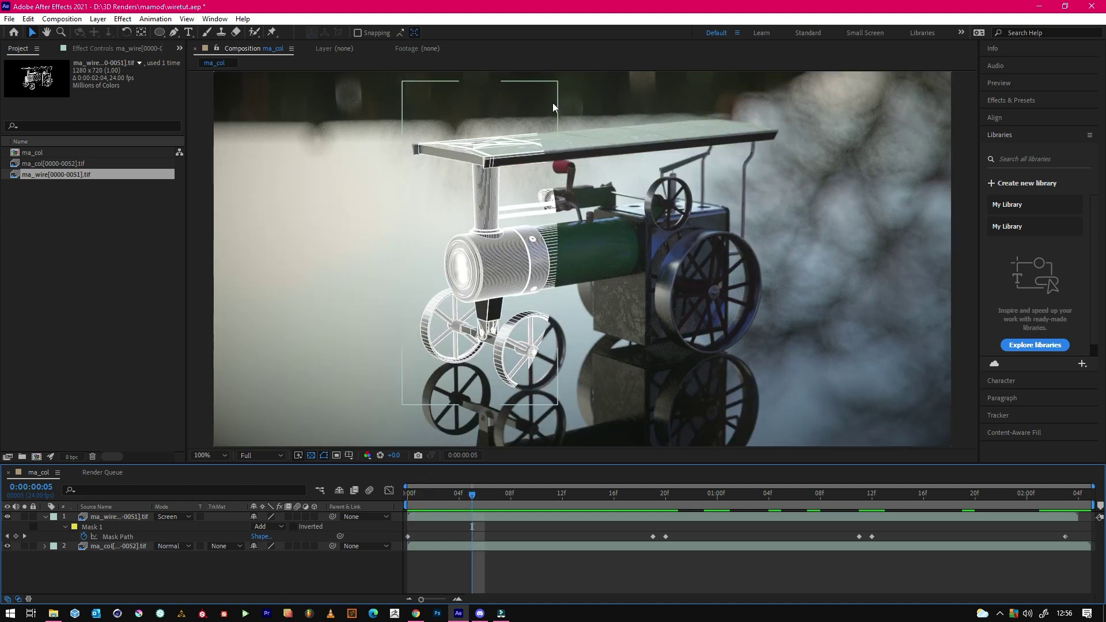
# Set Mask 1's feather to about 146 pixels and show all its mask properties.
pyautogui.click(102, 520)
pyautogui.press('f')
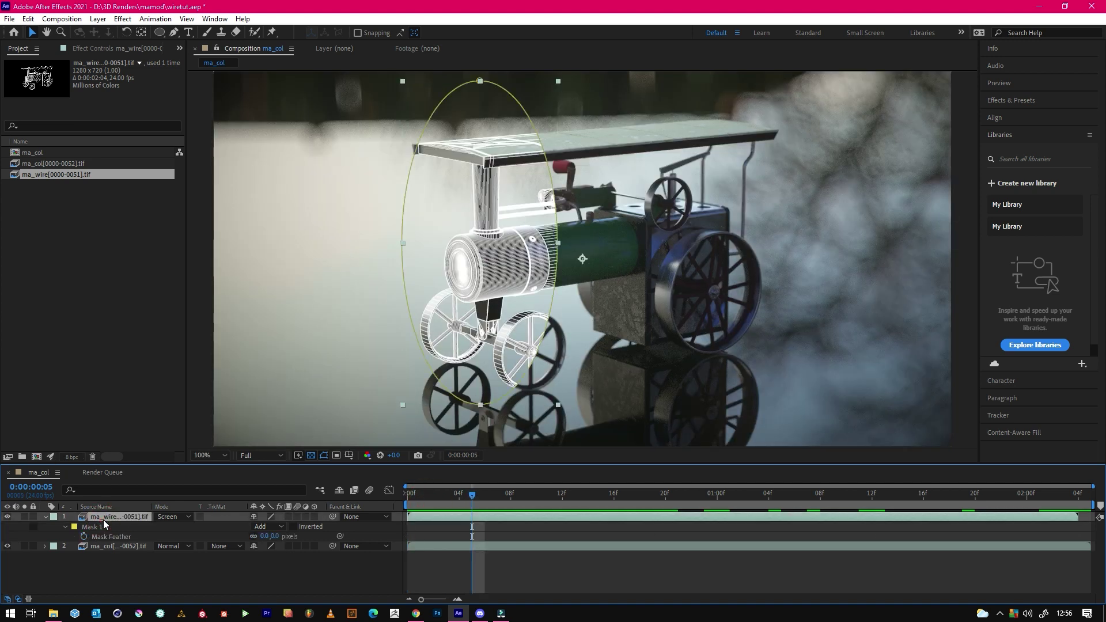
pyautogui.moveTo(269, 537); pyautogui.dragTo(345, 530)
pyautogui.click(407, 494)
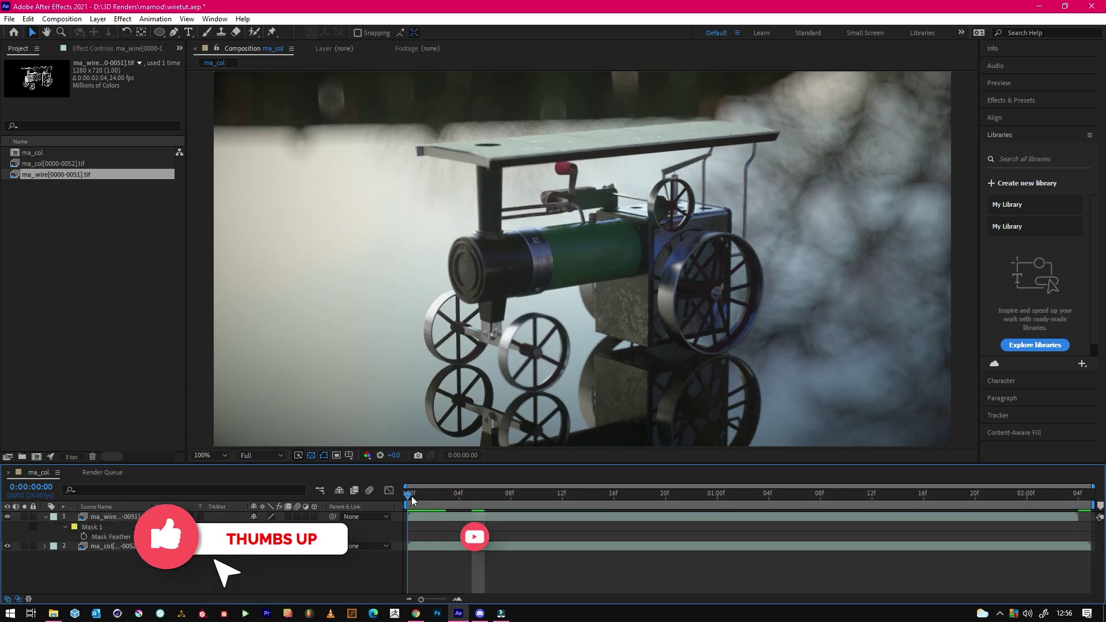
pyautogui.moveTo(416, 496); pyautogui.dragTo(447, 496)
pyautogui.click(95, 527)
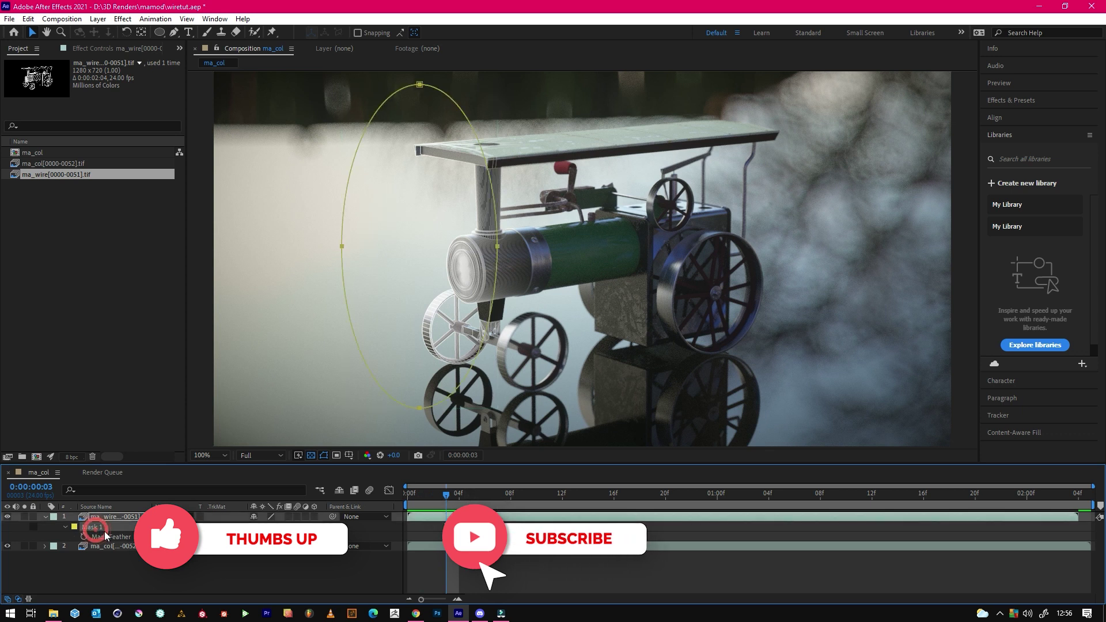
pyautogui.click(64, 527)
pyautogui.click(64, 527)
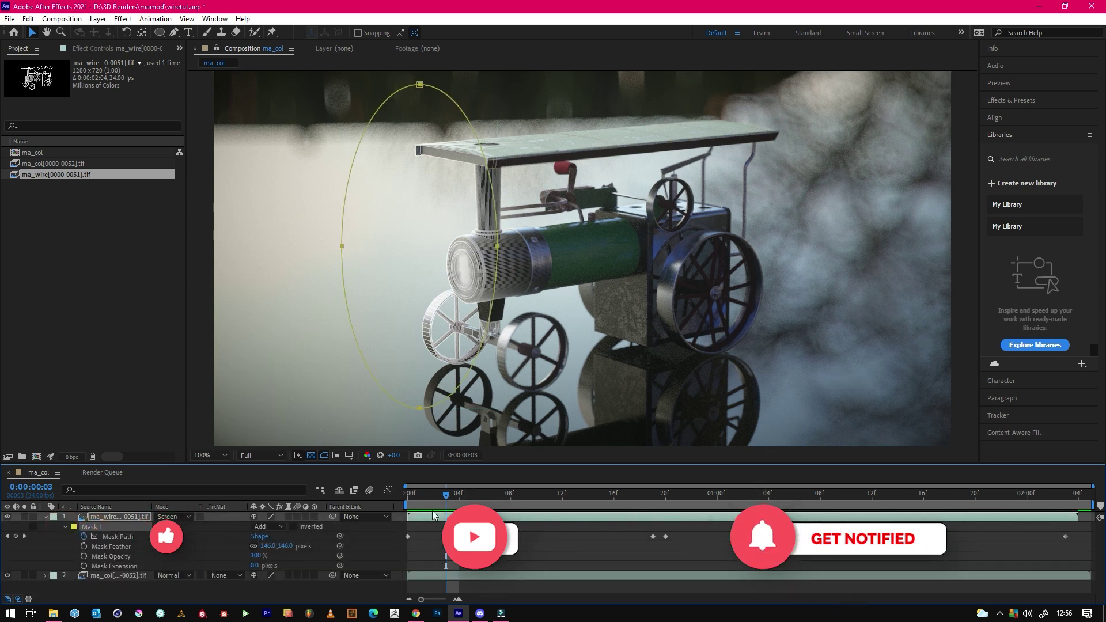
pyautogui.press('Home')
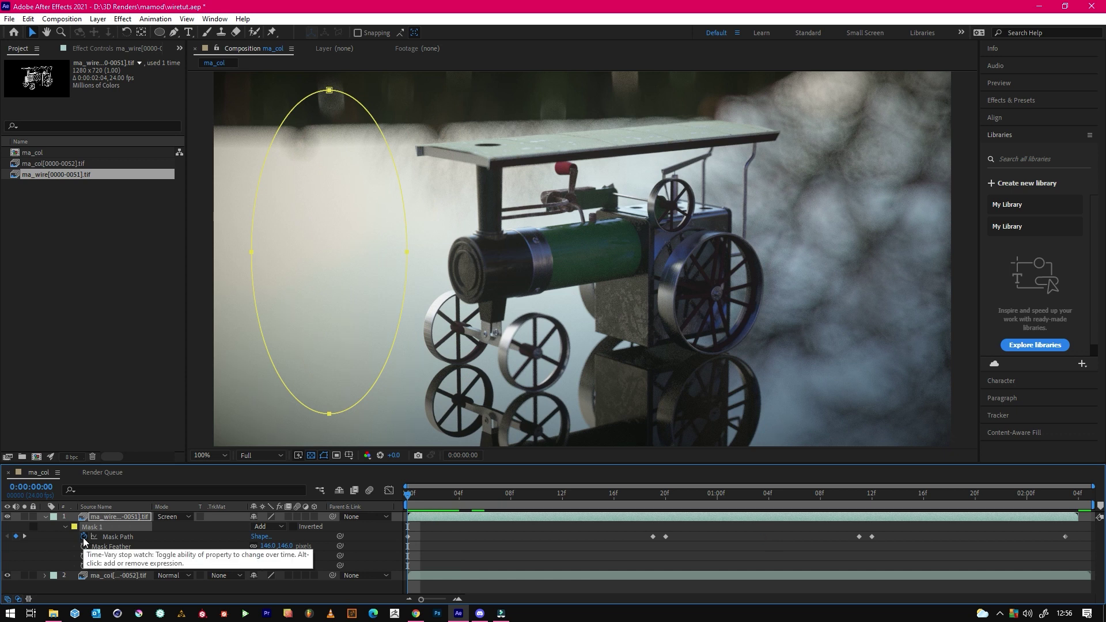
# Check the mask outline at frame 19, then preview the feathered sweep from the start.
pyautogui.doubleClick(390, 350)
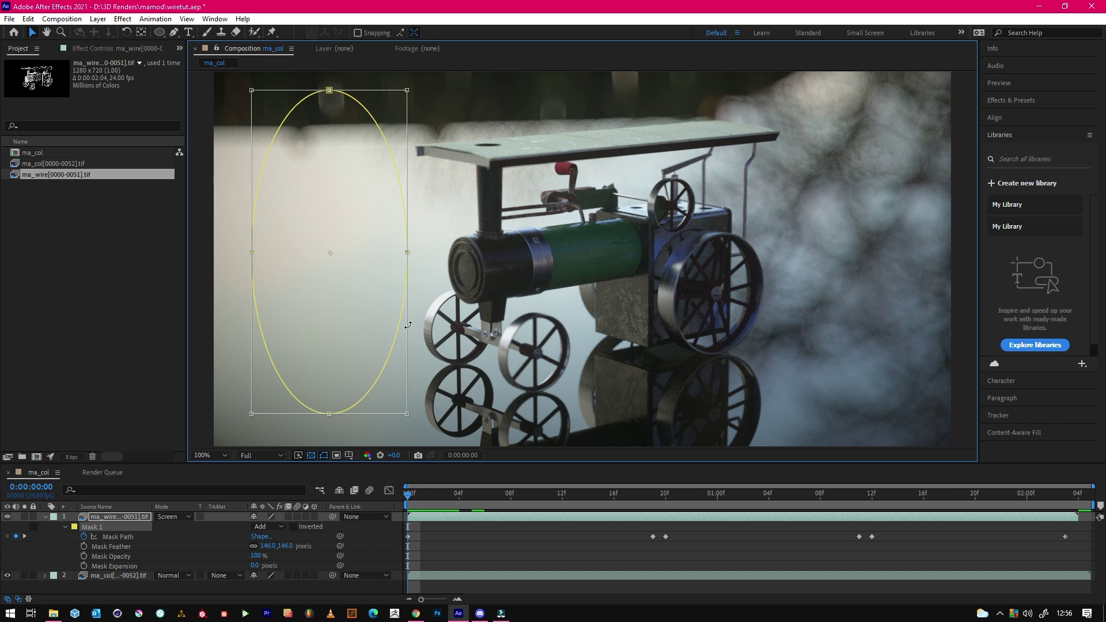
pyautogui.click(654, 497)
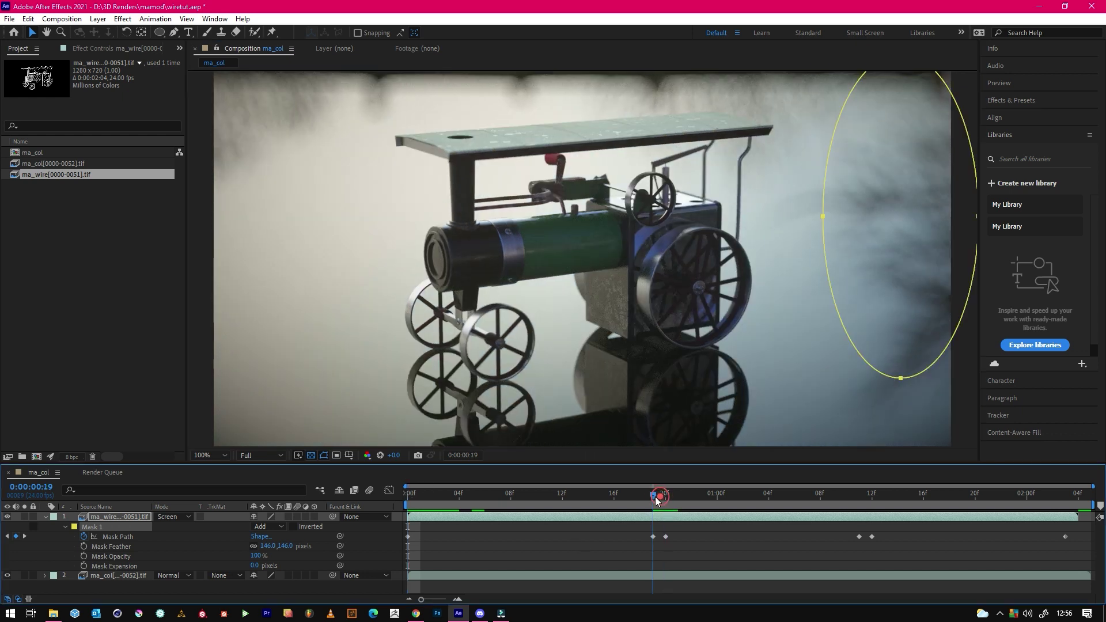
pyautogui.click(915, 533)
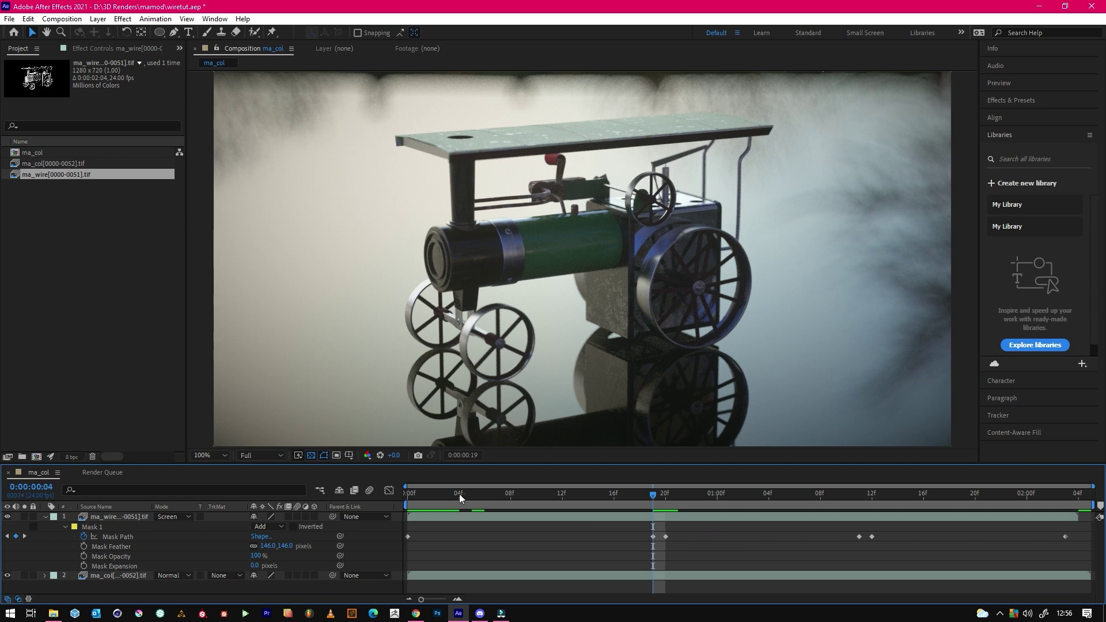
pyautogui.press('Home')
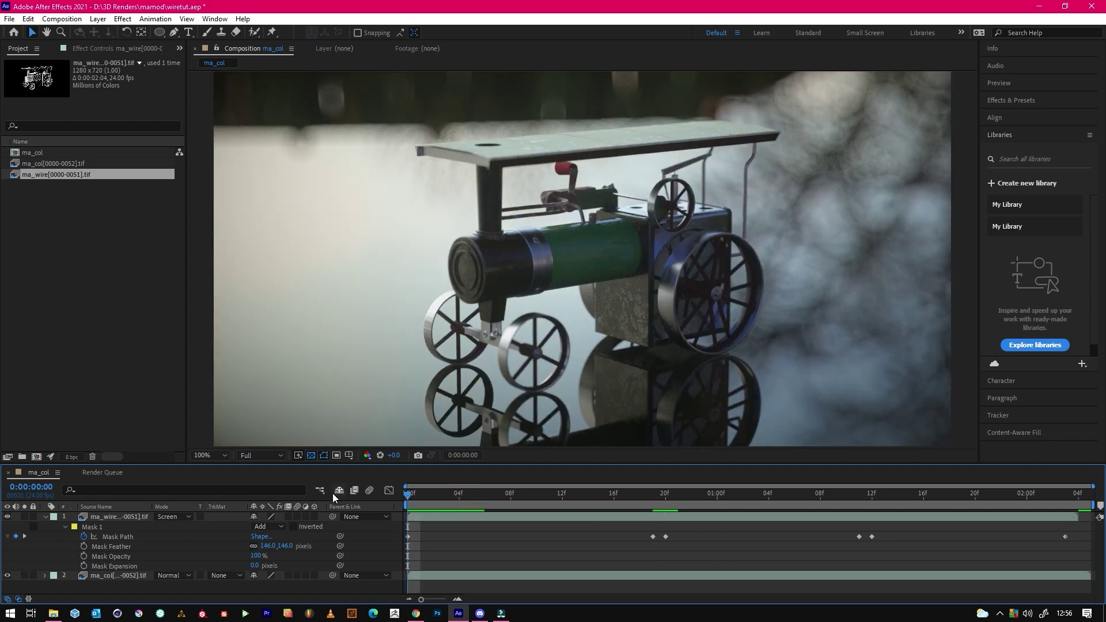
pyautogui.press('space')
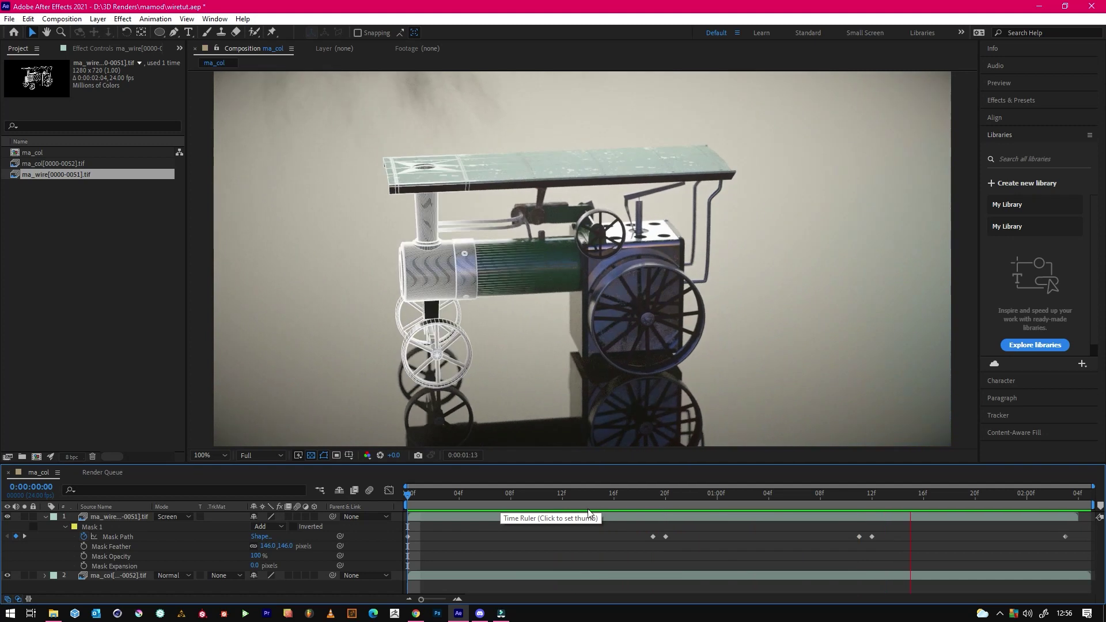
# Go to frame 8, collapse the Mask 1 properties and select the masked ma_wire layer.
pyautogui.moveTo(455, 494); pyautogui.dragTo(511, 493)
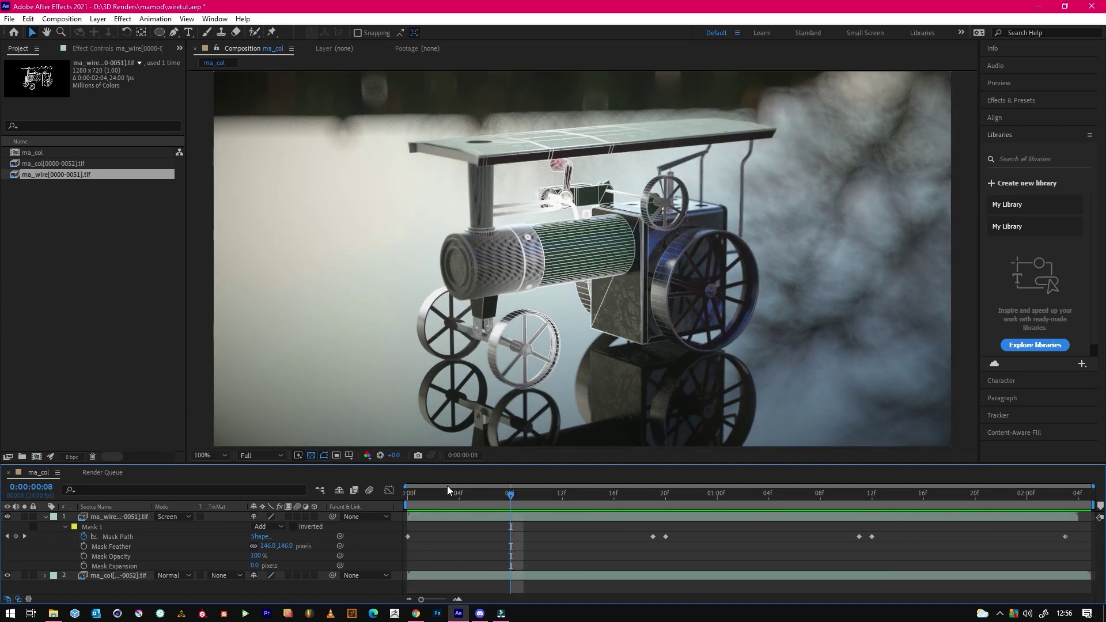
pyautogui.click(360, 534)
pyautogui.click(125, 515)
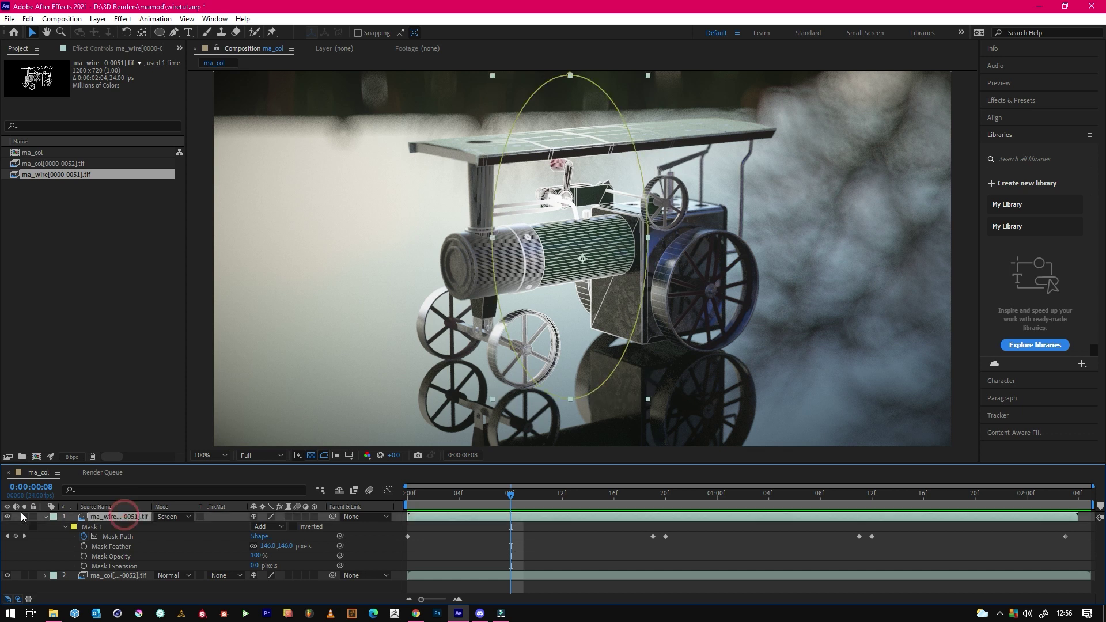
pyautogui.click(45, 518)
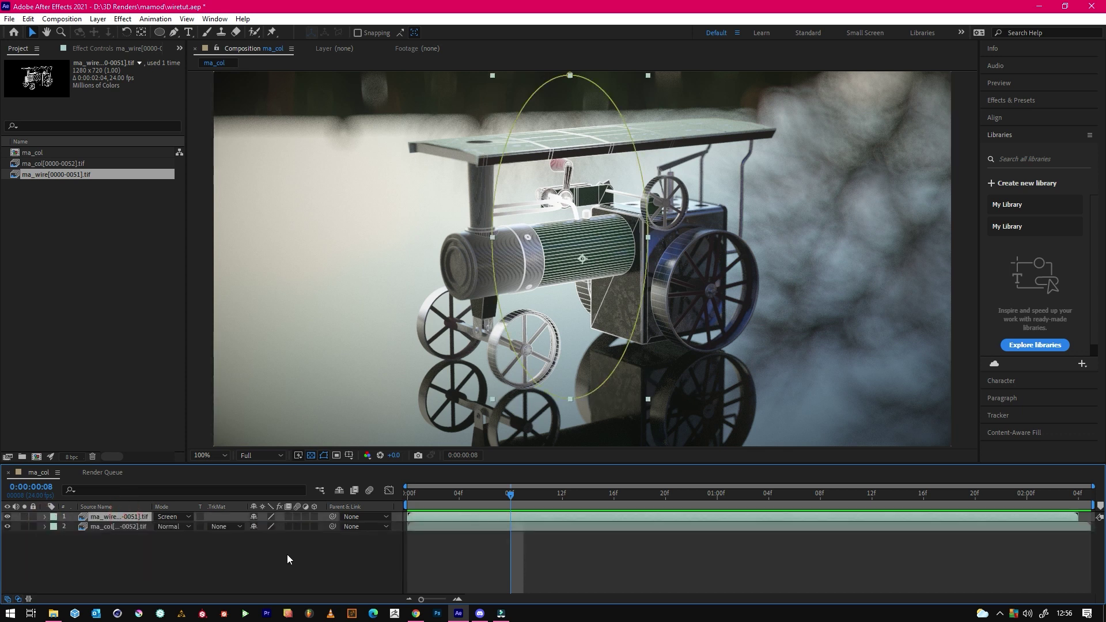
pyautogui.click(267, 554)
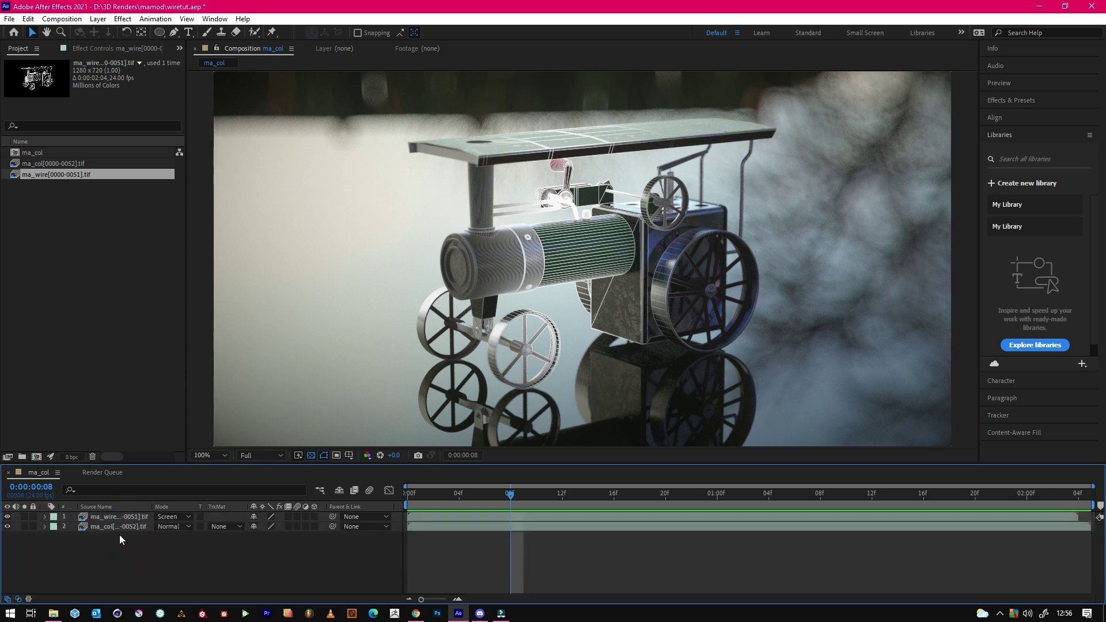
pyautogui.click(133, 513)
# Duplicate ma_wire into three copies and pre-compose them into a composition named 'Glow Scan'.
pyautogui.hotkey('ctrl', 'd')
pyautogui.hotkey('ctrl', 'd')
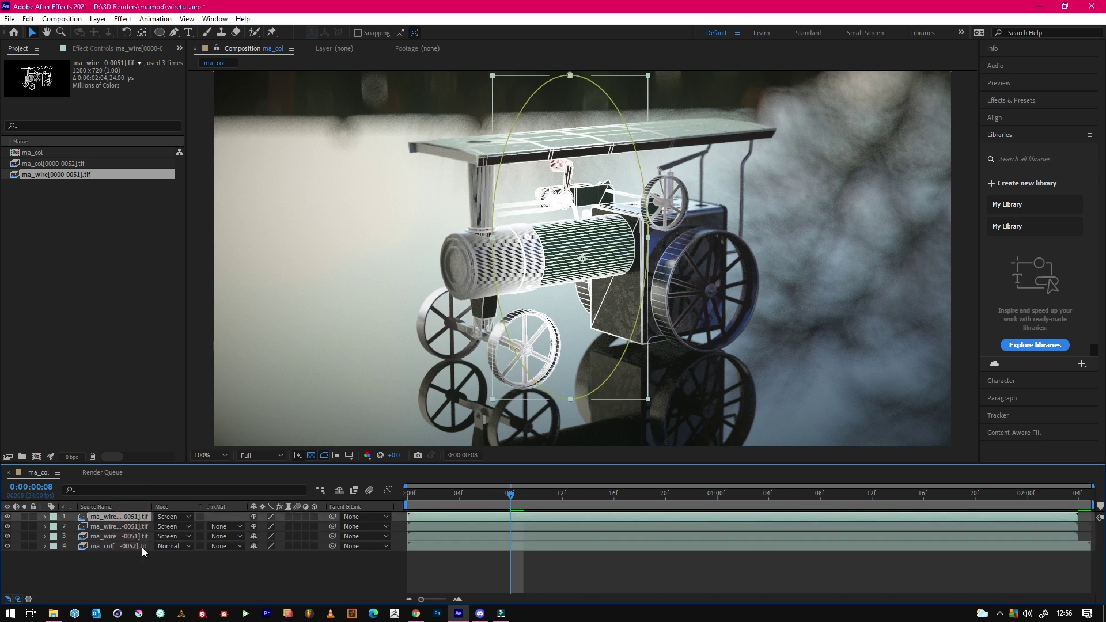
pyautogui.keyDown('shift'); pyautogui.click(122, 534); pyautogui.keyUp('shift')
pyautogui.rightClick(126, 534)
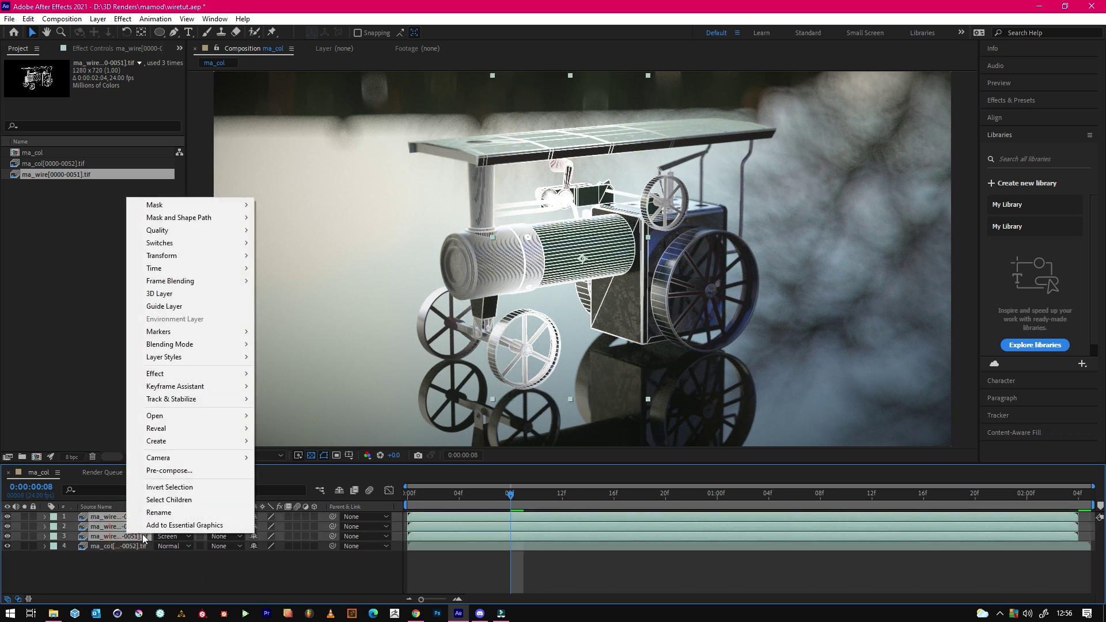
pyautogui.click(173, 471)
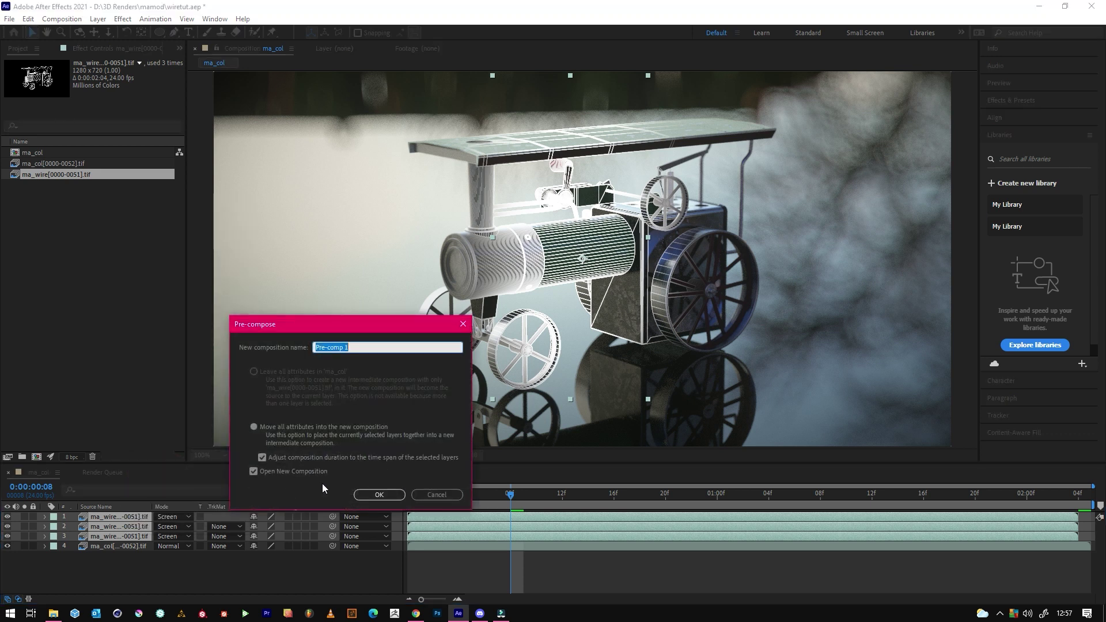
pyautogui.write('Glow Scan')
pyautogui.press('Return')
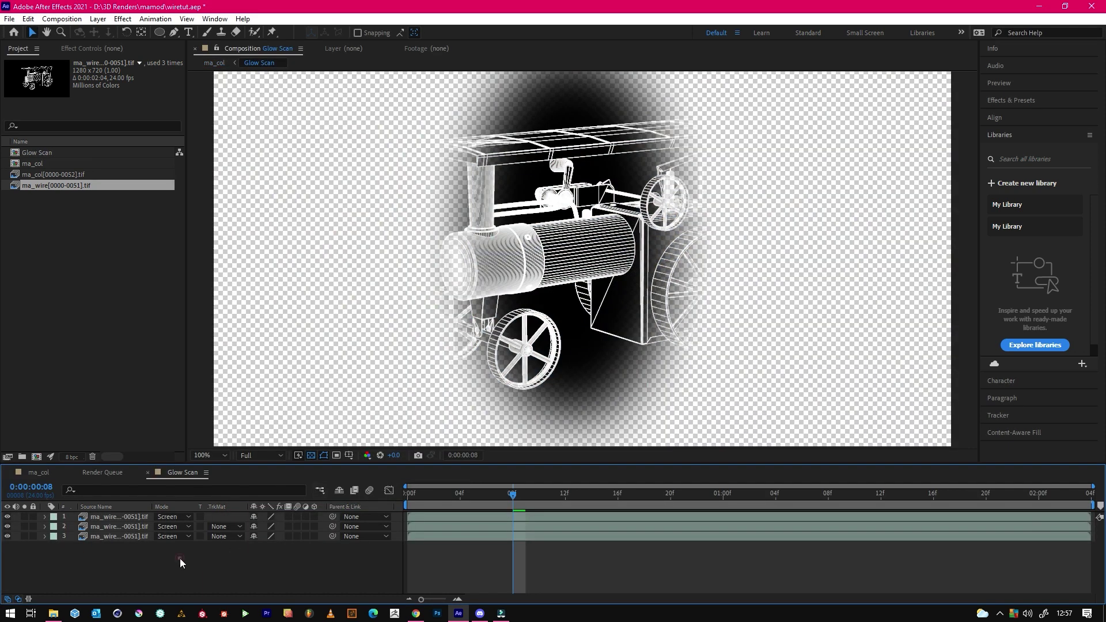
# Add a black solid, Black Solid 1, below the three wireframe copies and scrub to check.
pyautogui.click(137, 304)
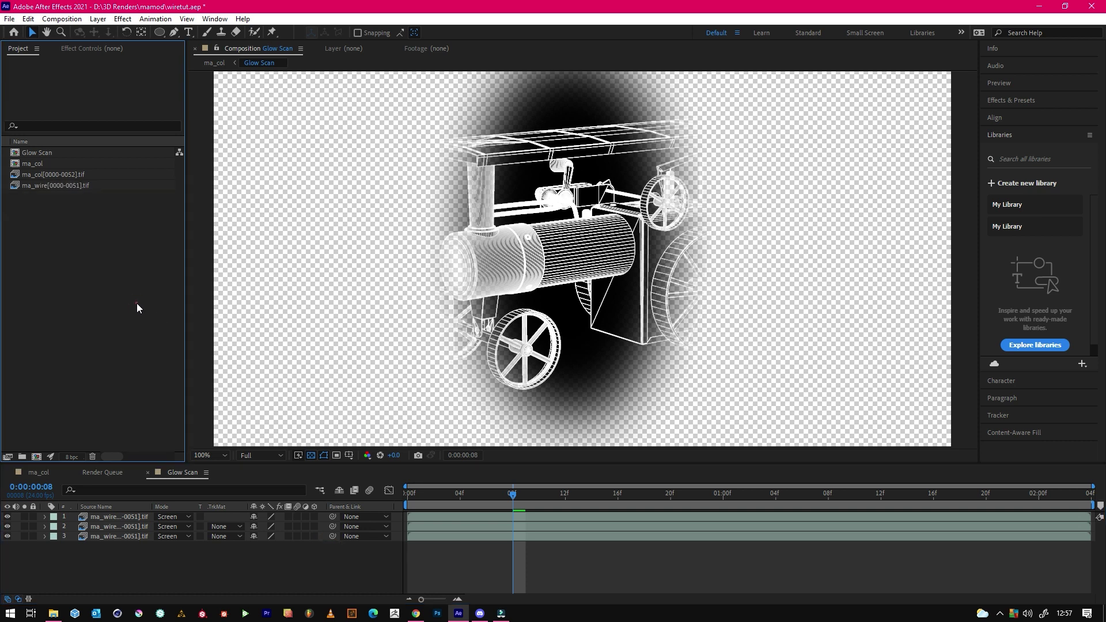
pyautogui.click(274, 555)
pyautogui.click(99, 20)
pyautogui.moveTo(120, 33)
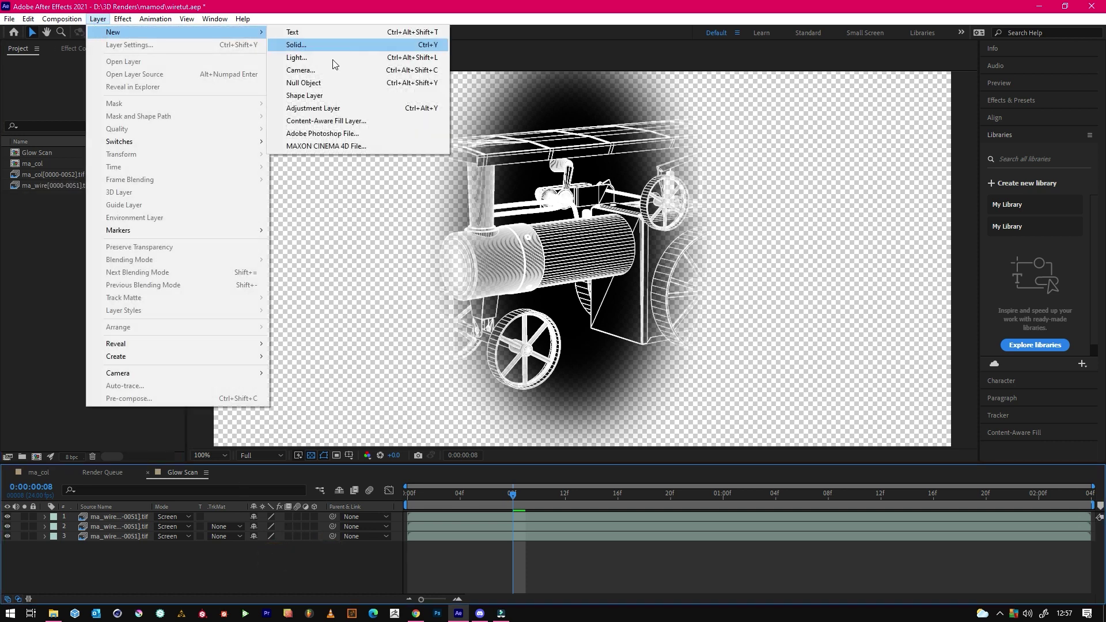
pyautogui.click(306, 45)
pyautogui.click(270, 420)
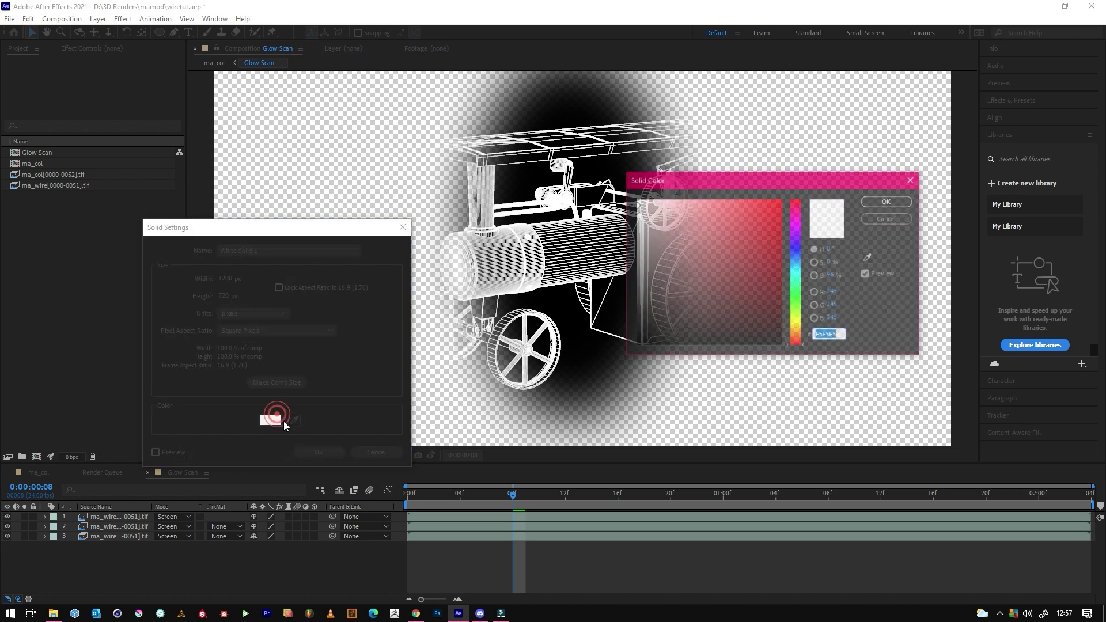
pyautogui.click(638, 343)
pyautogui.click(887, 204)
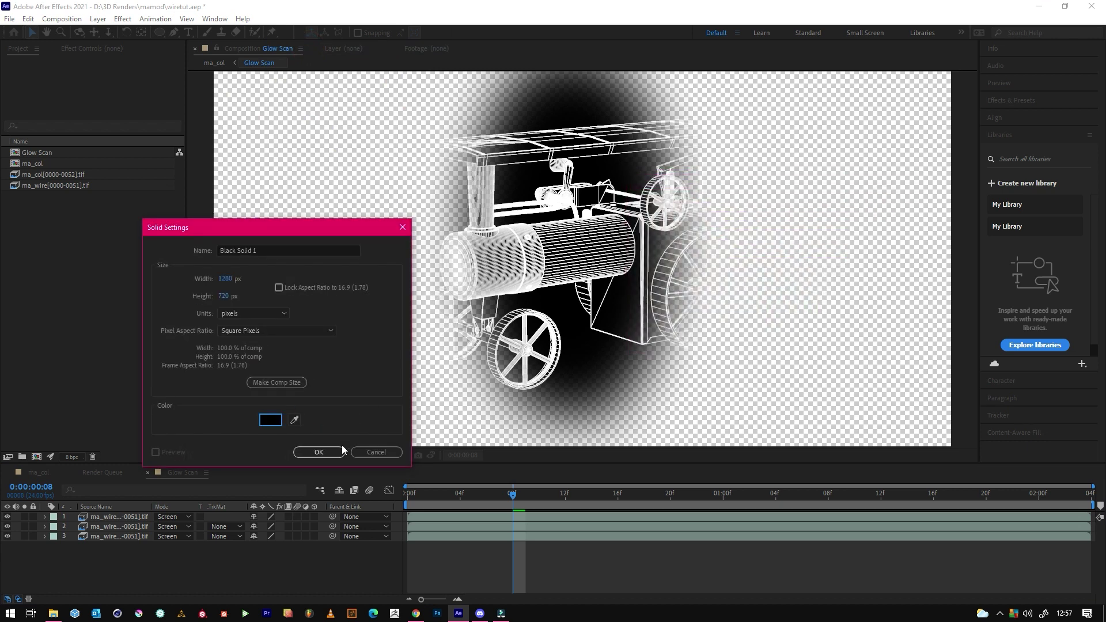
pyautogui.click(319, 452)
pyautogui.moveTo(128, 559); pyautogui.dragTo(229, 572)
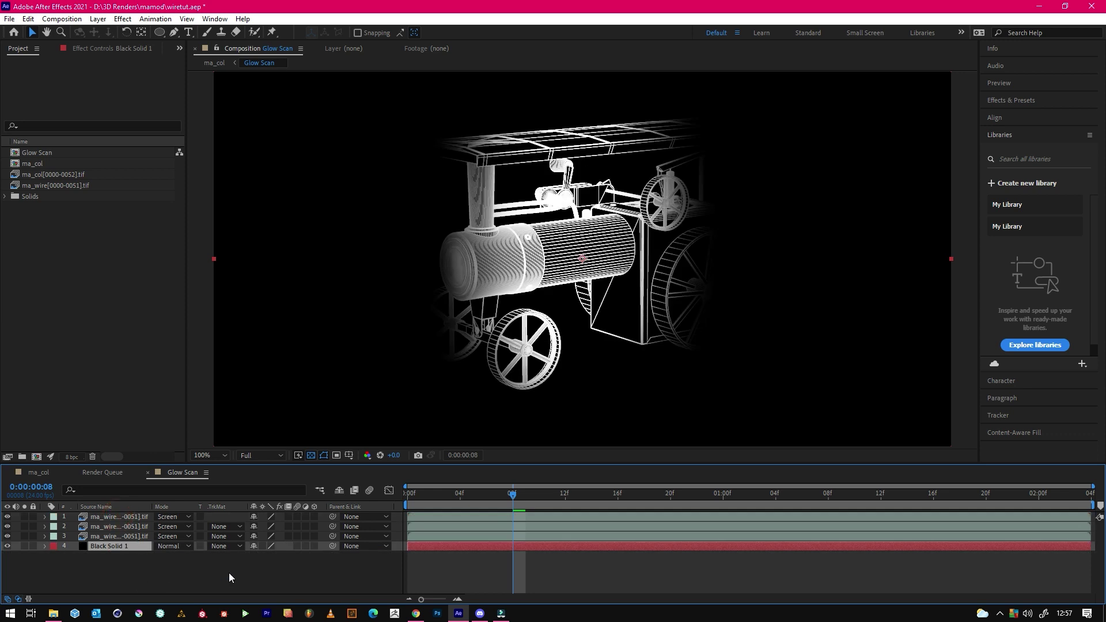
pyautogui.moveTo(465, 503); pyautogui.dragTo(773, 506)
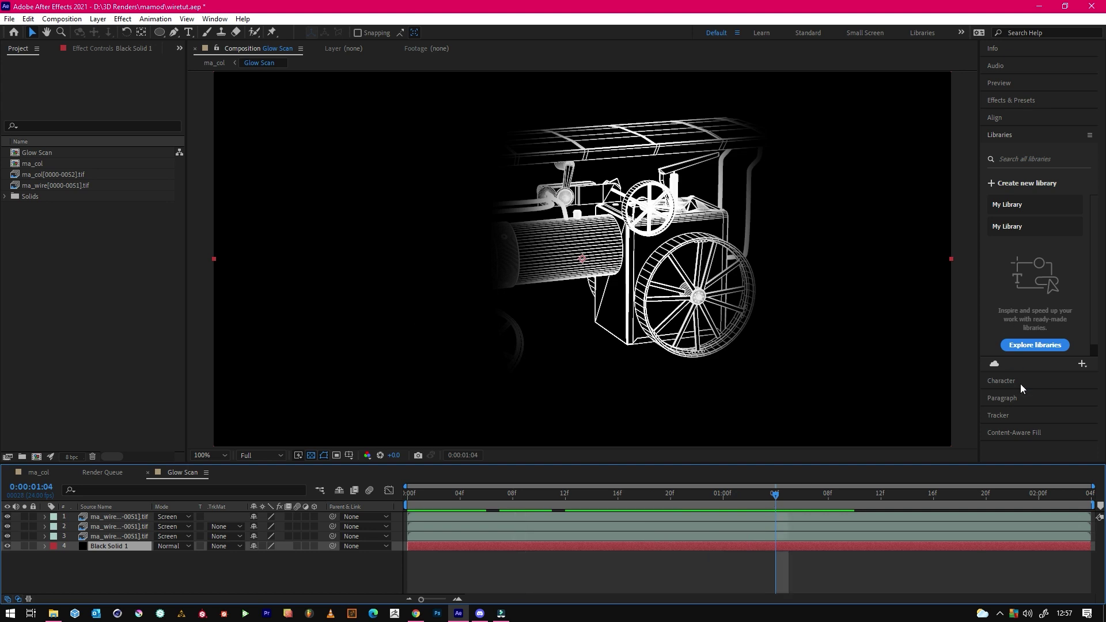
# Apply Gaussian Blur (Legacy) with Blurriness 5 to the second wireframe copy.
pyautogui.click(1018, 99)
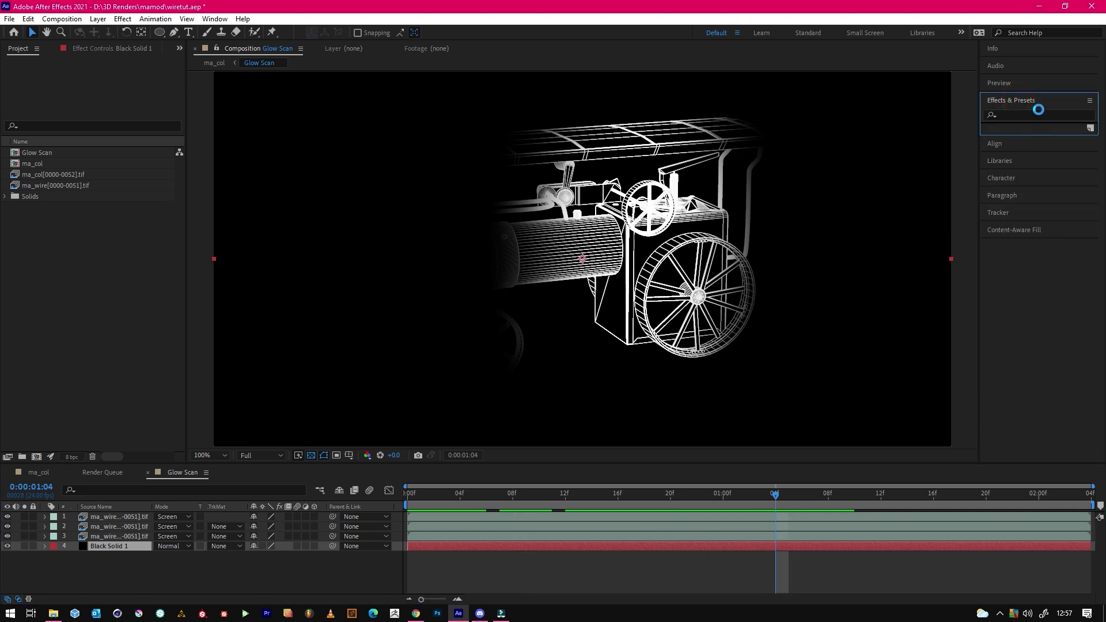
pyautogui.write('gas')
pyautogui.press('BackSpace')
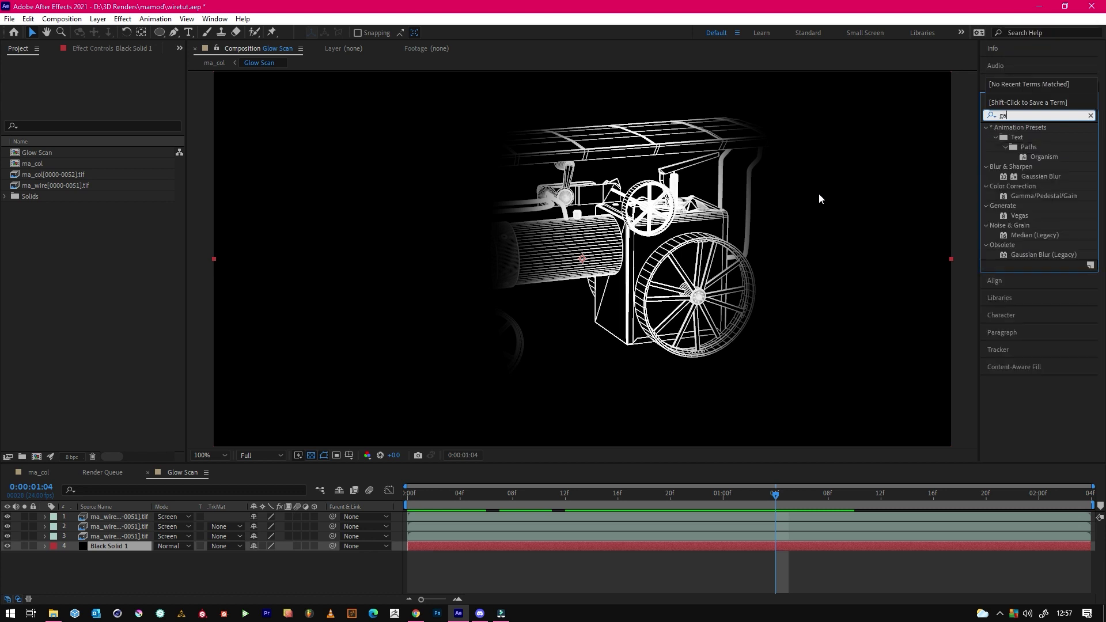
pyautogui.moveTo(1028, 255); pyautogui.dragTo(125, 531)
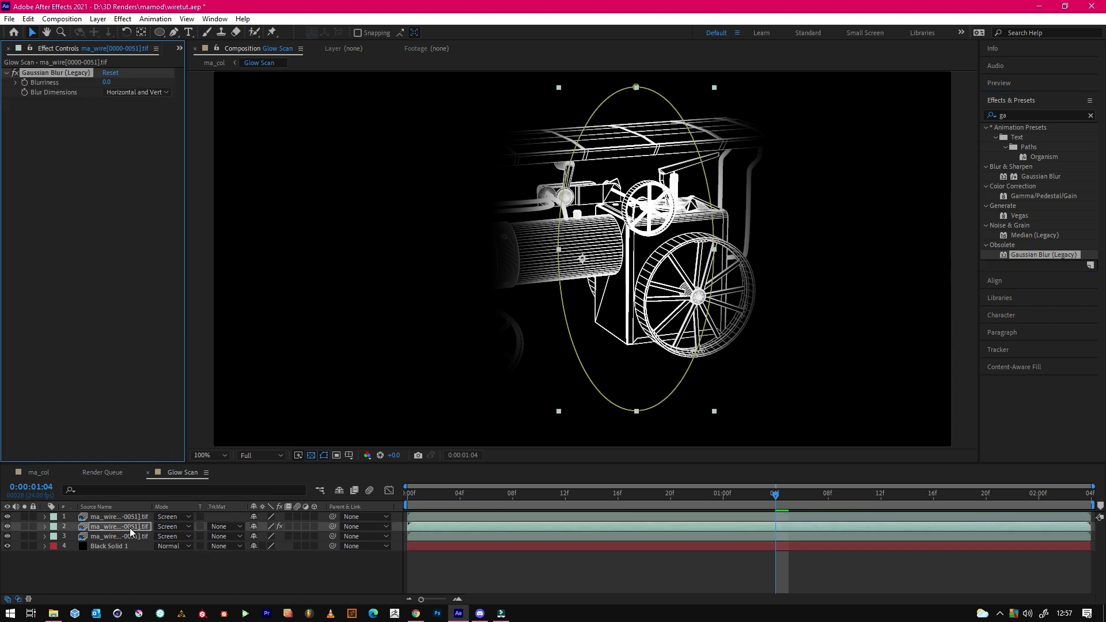
pyautogui.click(106, 81)
pyautogui.write('5')
pyautogui.click(124, 268)
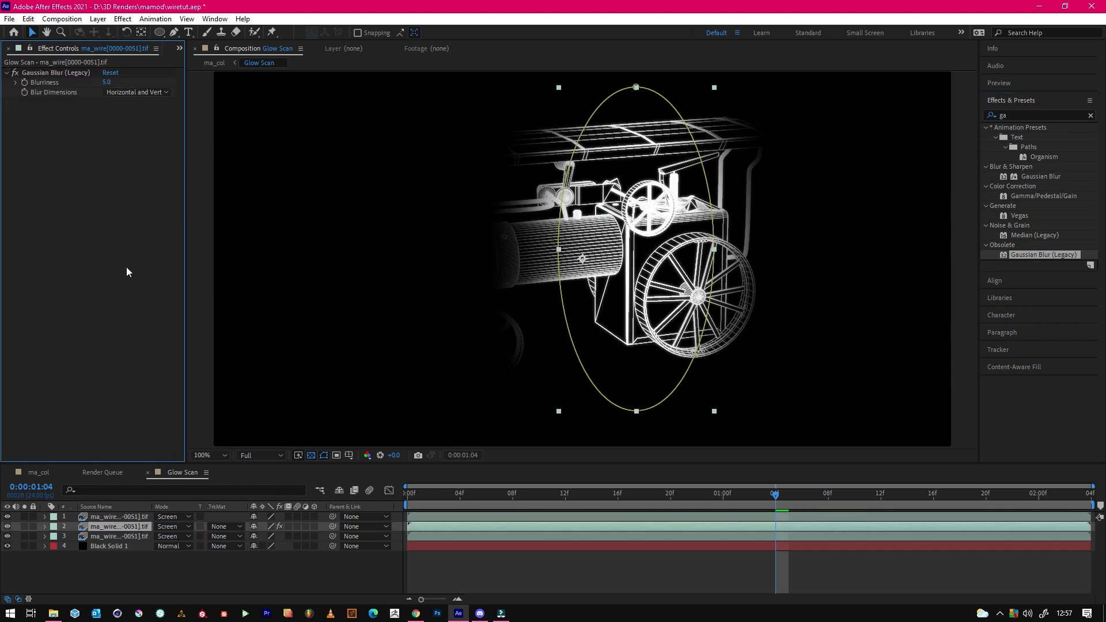
# Apply Gaussian Blur (Legacy) with Blurriness 12 to the third wireframe copy.
pyautogui.moveTo(1030, 255); pyautogui.dragTo(117, 541)
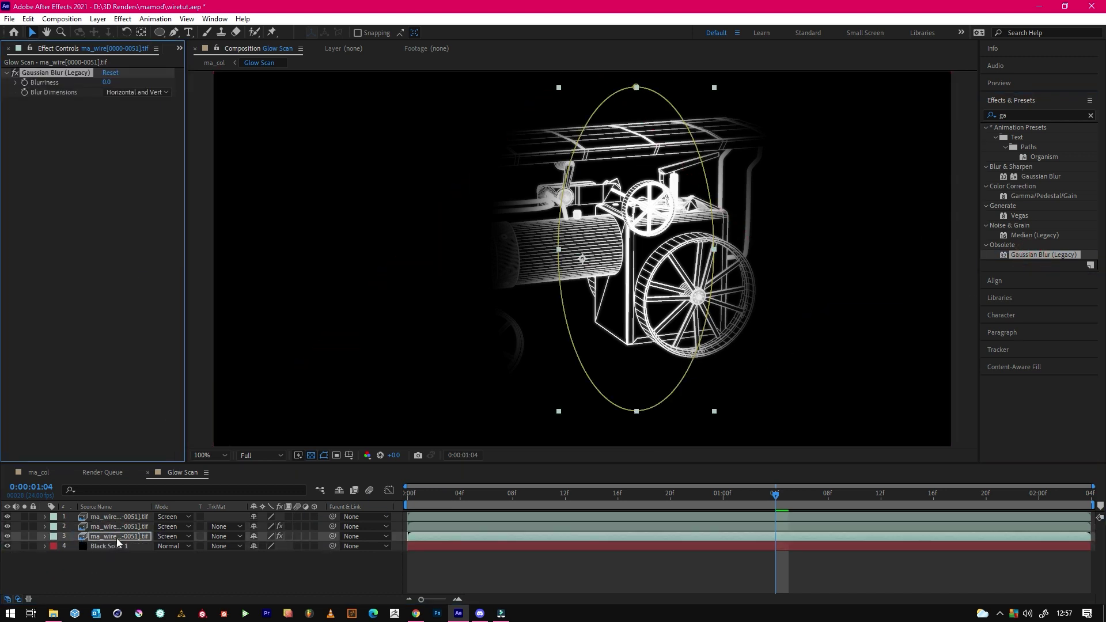
pyautogui.click(108, 82)
pyautogui.write('12')
pyautogui.press('Return')
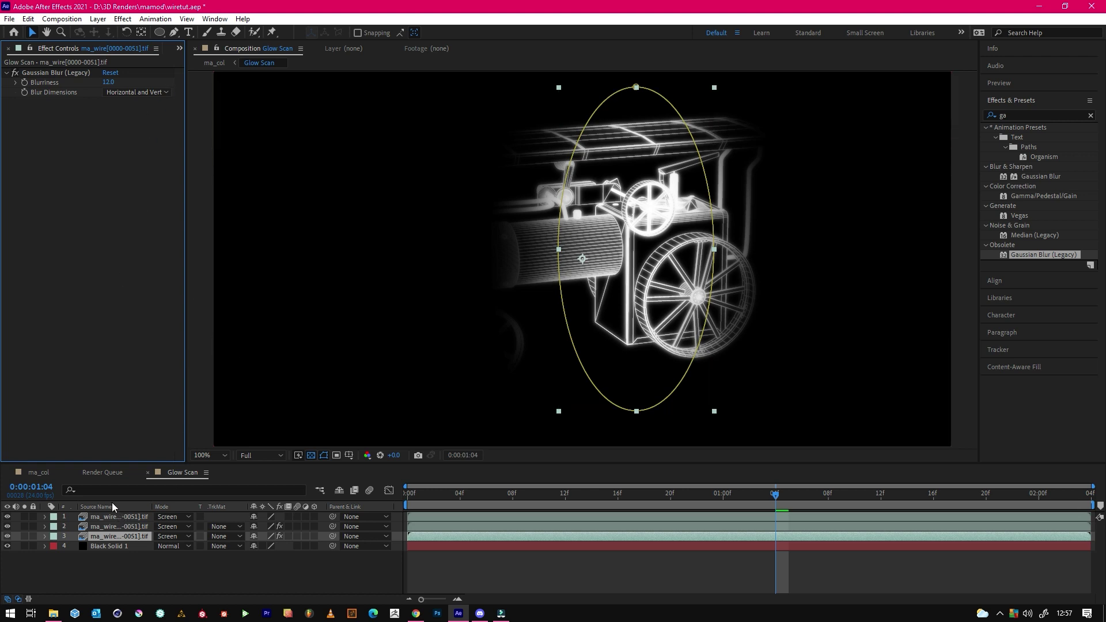
# In the ma_col composition, set the Glow Scan layer's blend mode to Screen.
pyautogui.click(36, 473)
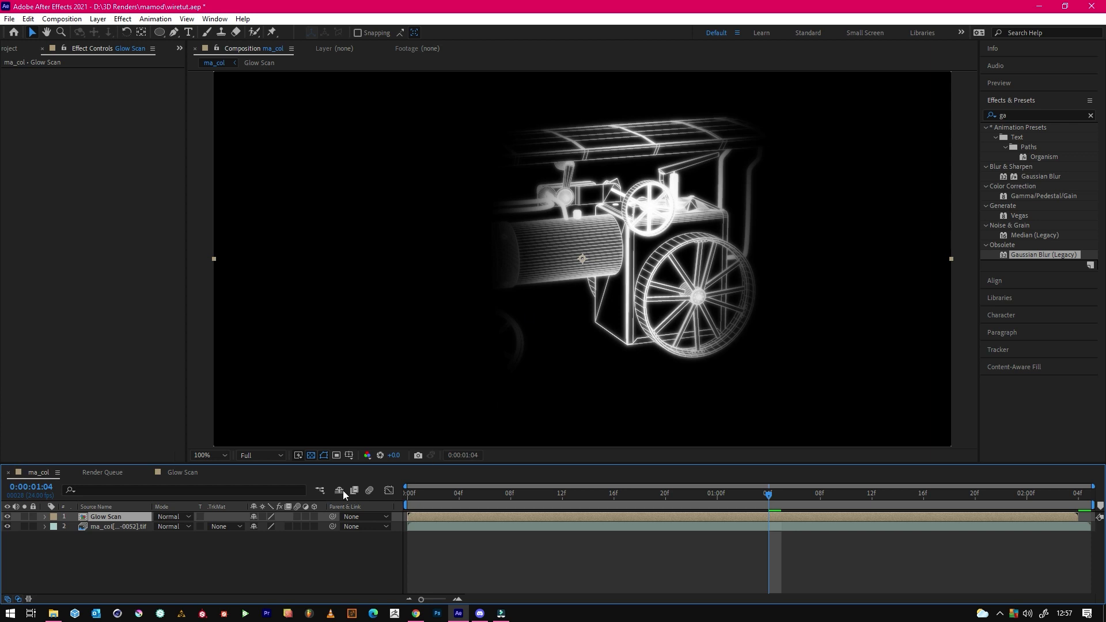
pyautogui.click(181, 517)
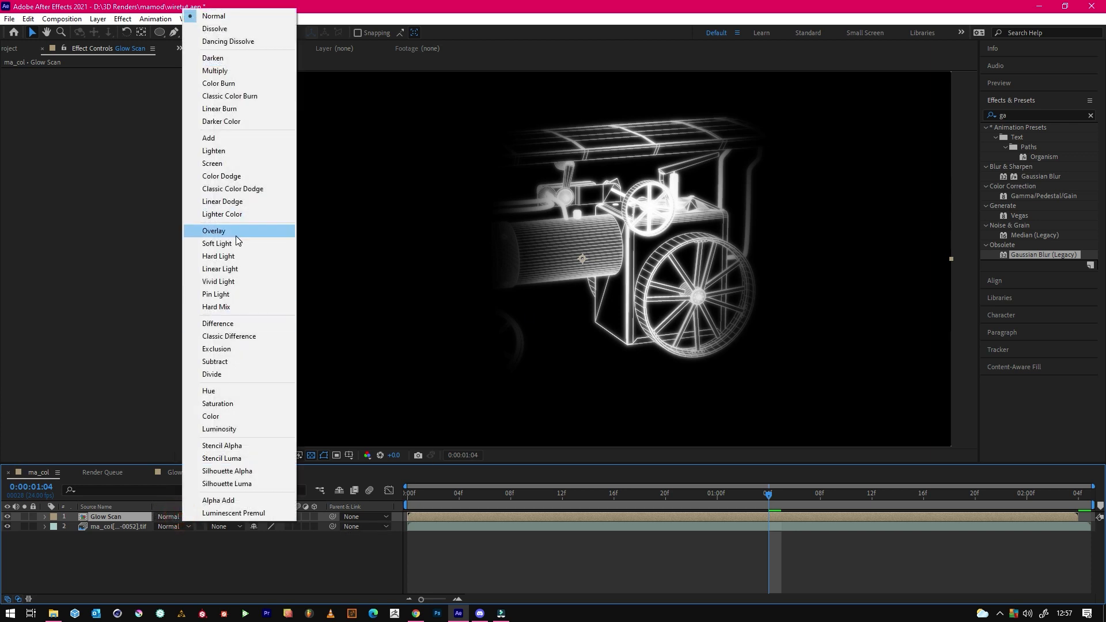
pyautogui.click(219, 165)
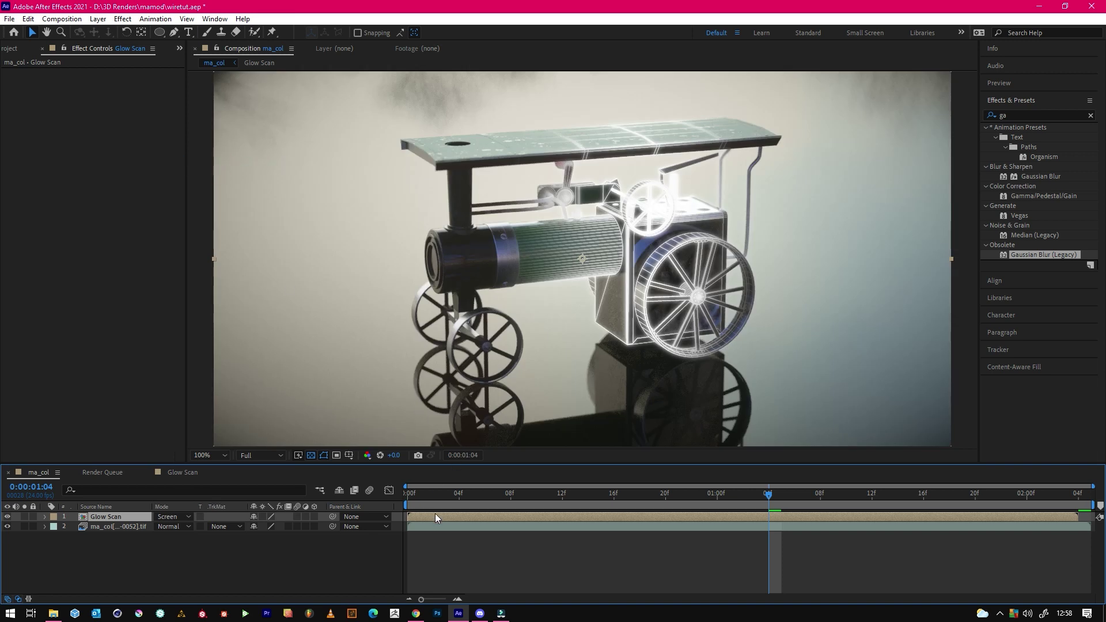
pyautogui.moveTo(427, 500); pyautogui.dragTo(484, 495)
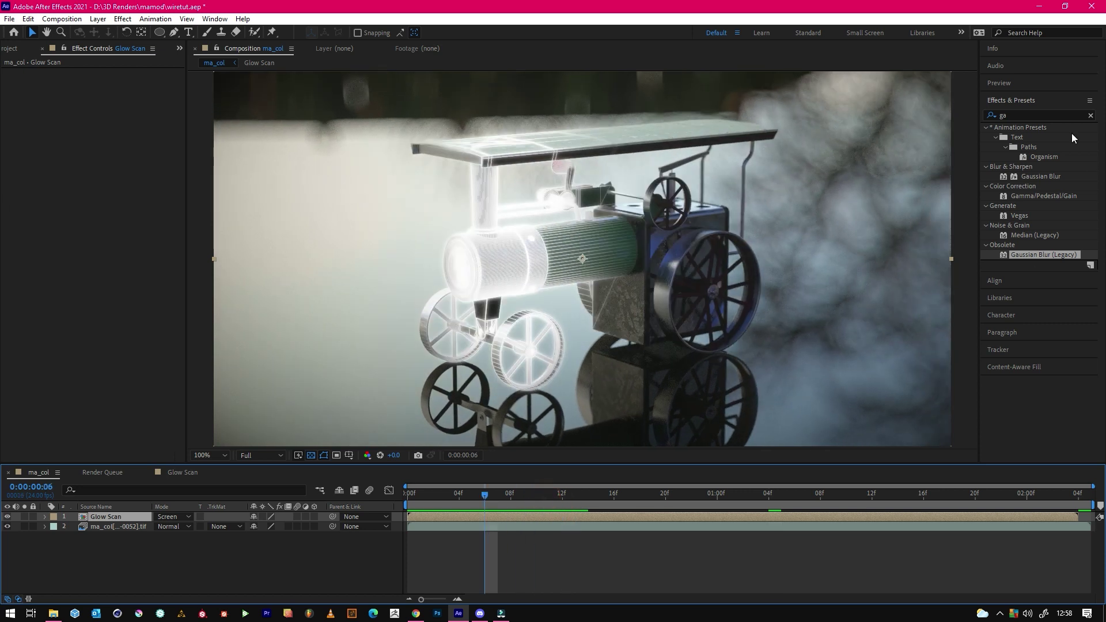
# Add Color Balance to Glow Scan with red at 25, 33 and 51, Preserve Luminosity on.
pyautogui.click(1014, 113)
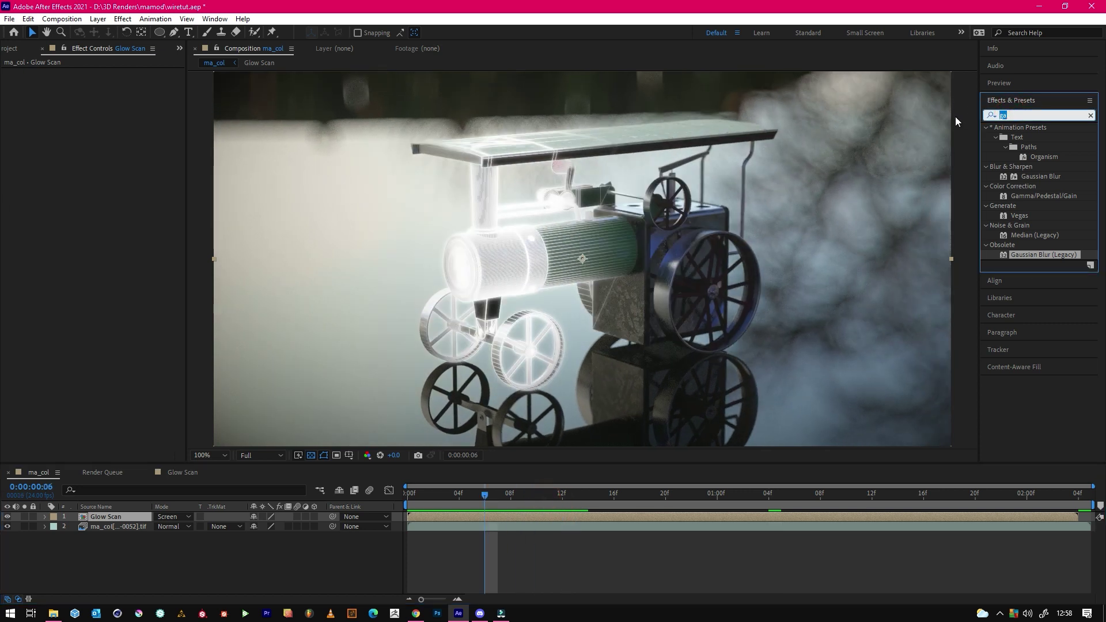
pyautogui.write('col')
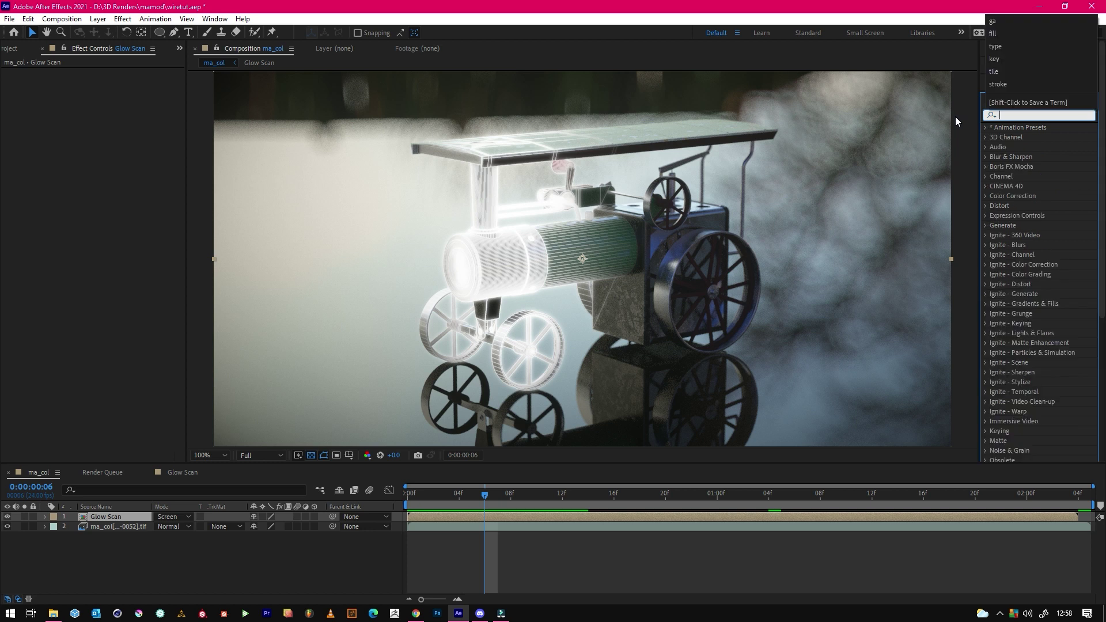
pyautogui.write('or bal')
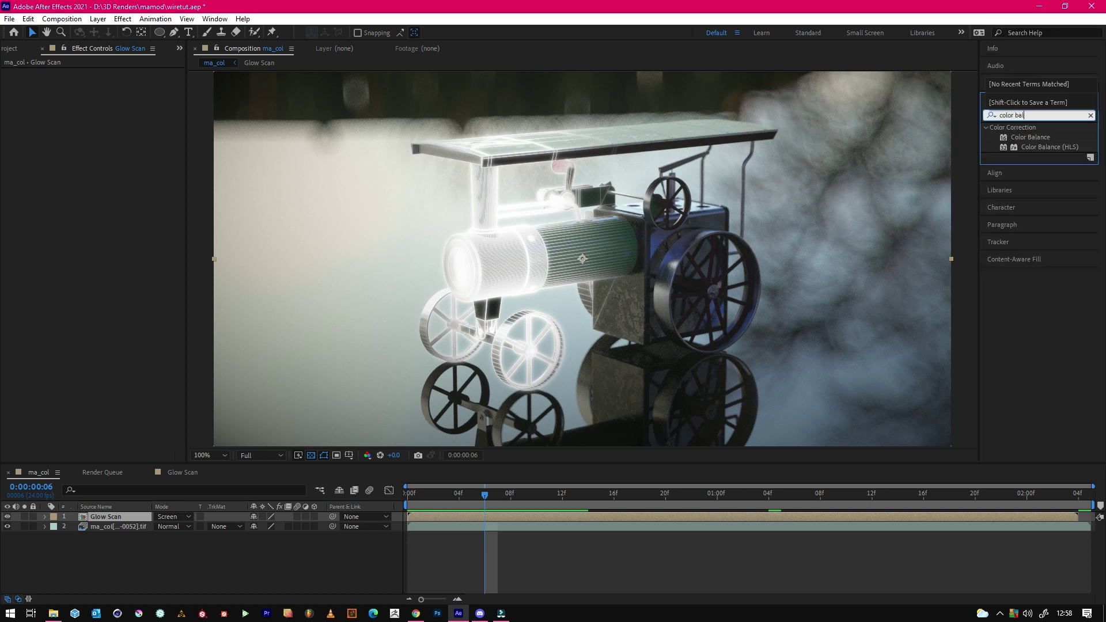
pyautogui.moveTo(1030, 137); pyautogui.dragTo(130, 515)
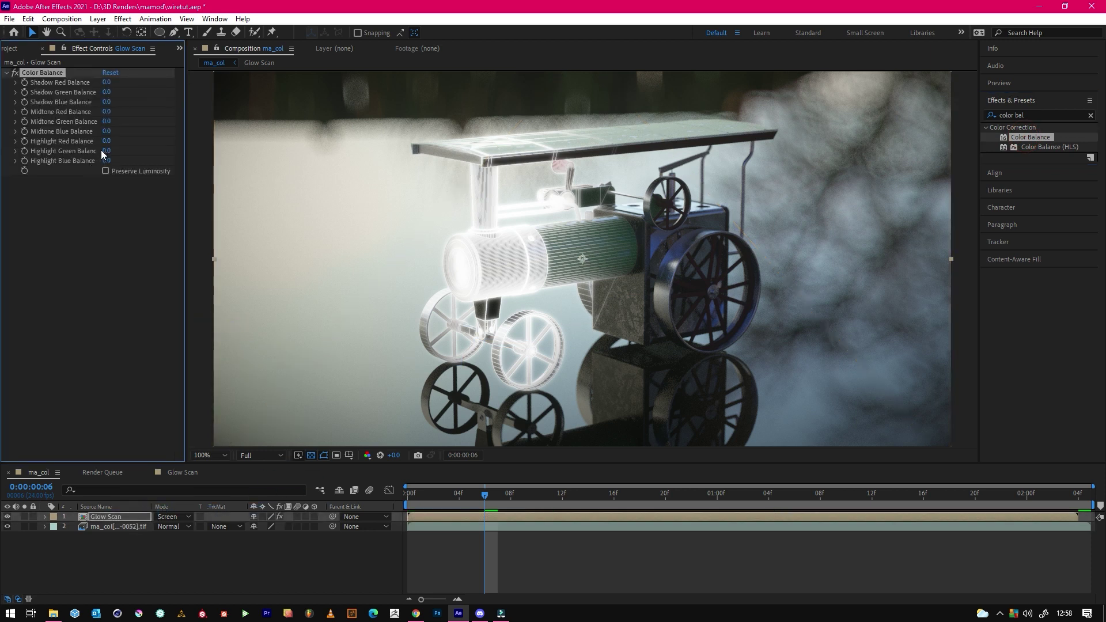
pyautogui.moveTo(107, 143); pyautogui.dragTo(147, 141)
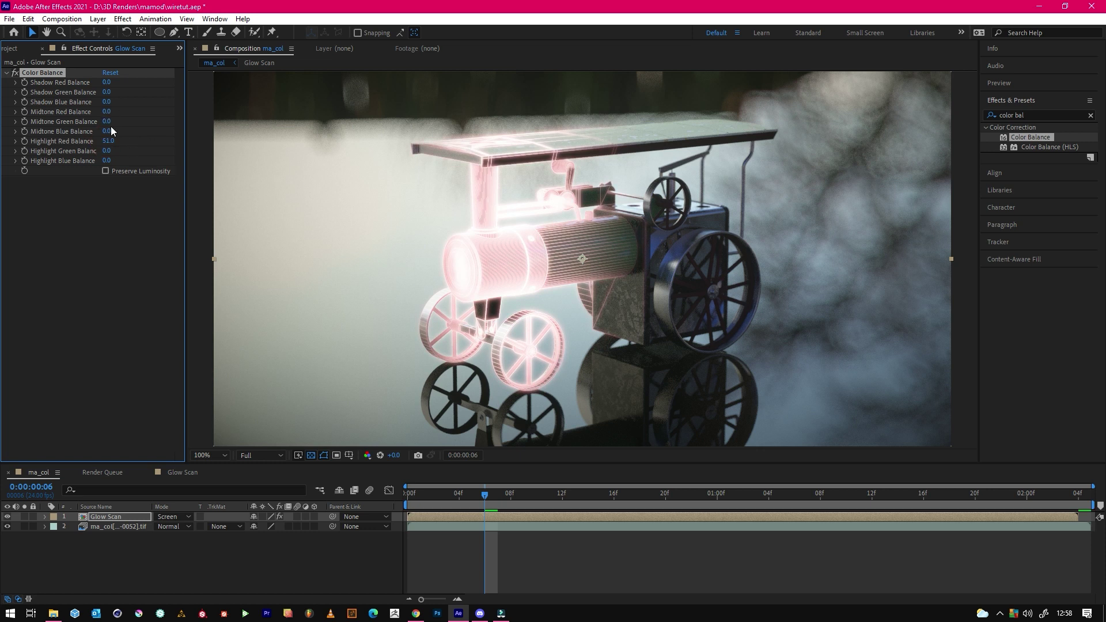
pyautogui.moveTo(107, 112); pyautogui.dragTo(125, 88)
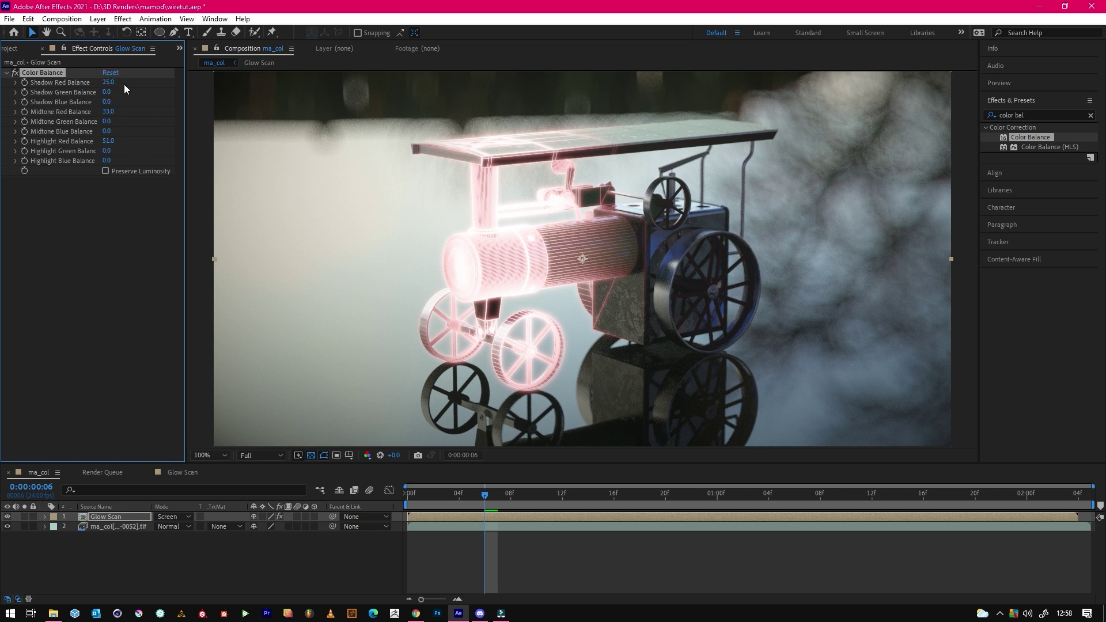
pyautogui.click(105, 171)
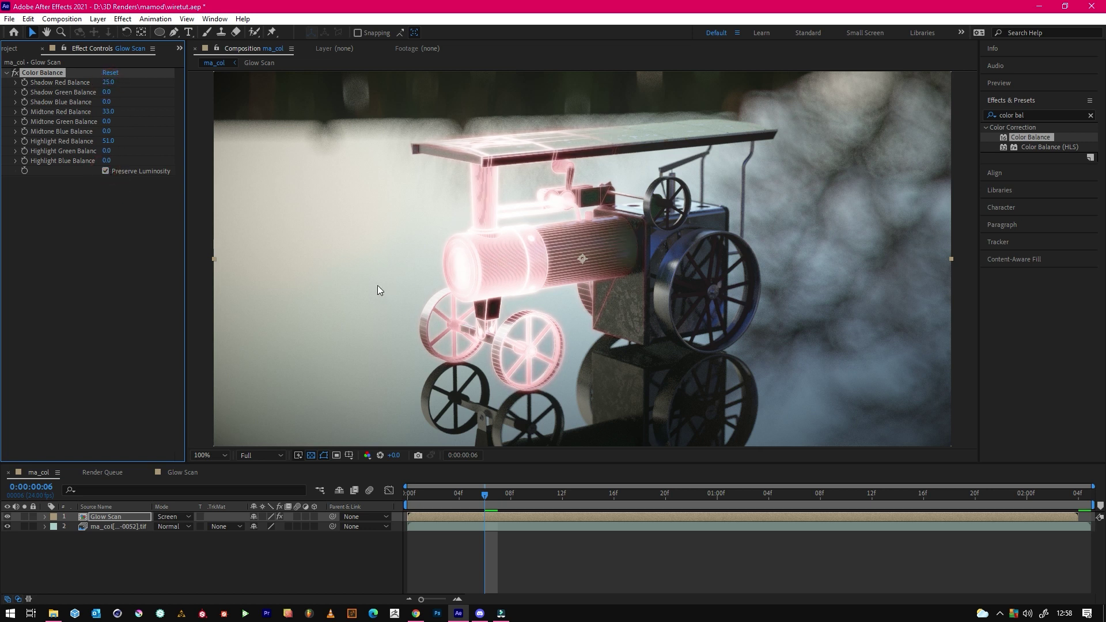
pyautogui.press('space')
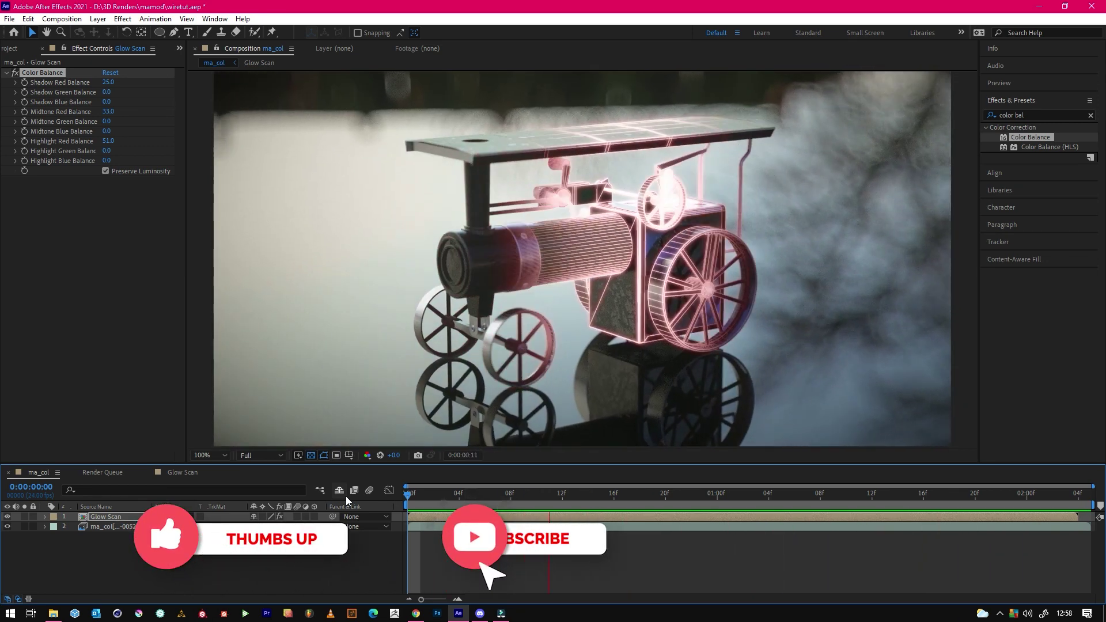
pyautogui.press('space')
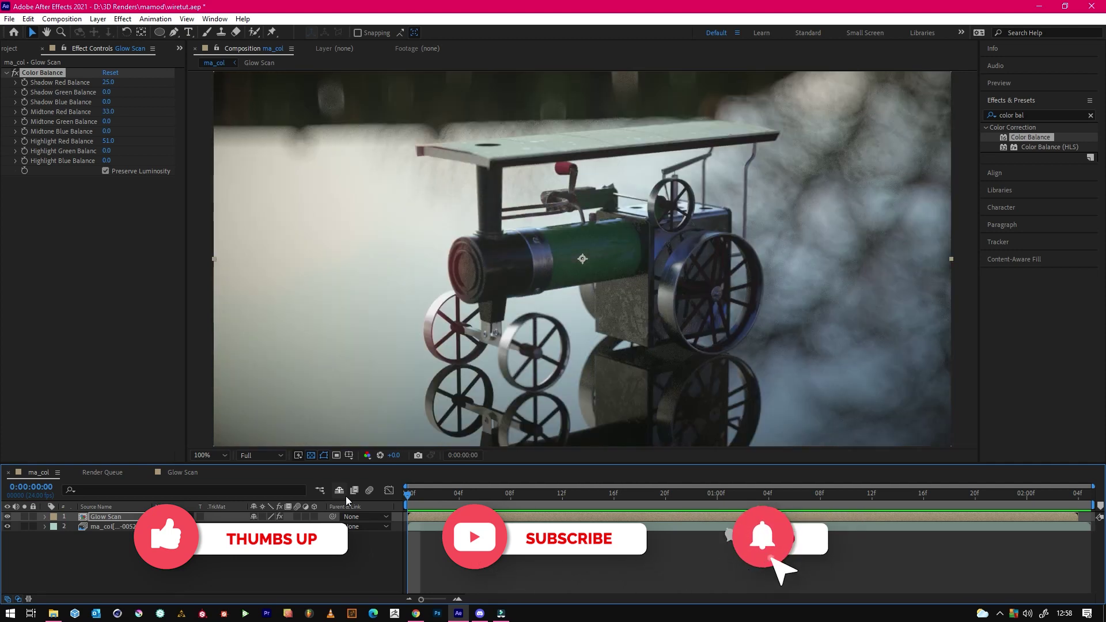
pyautogui.click(500, 495)
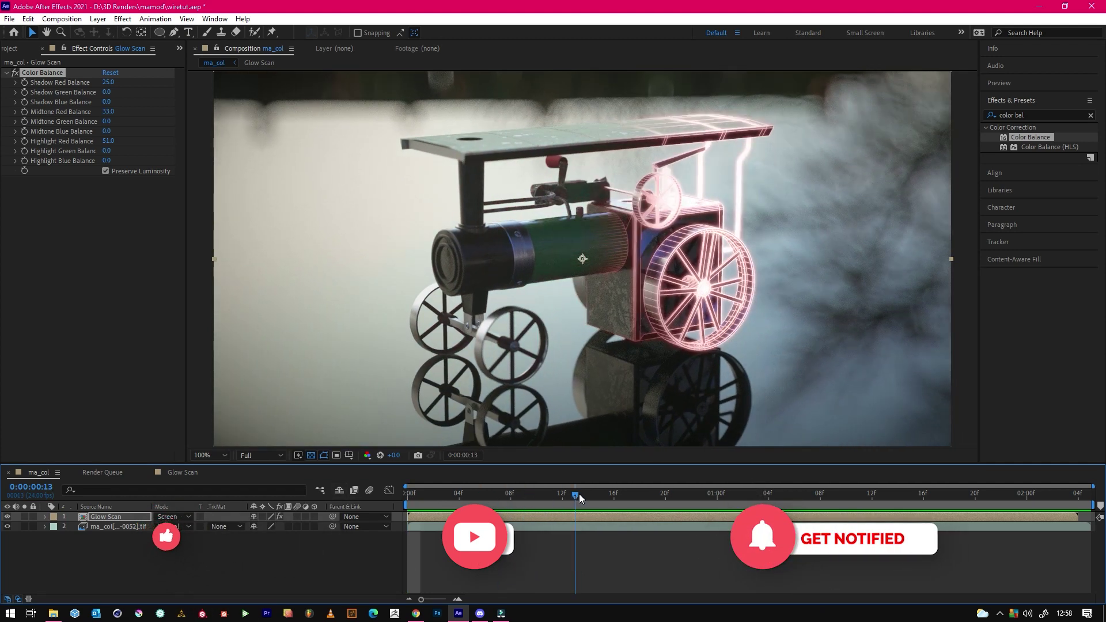